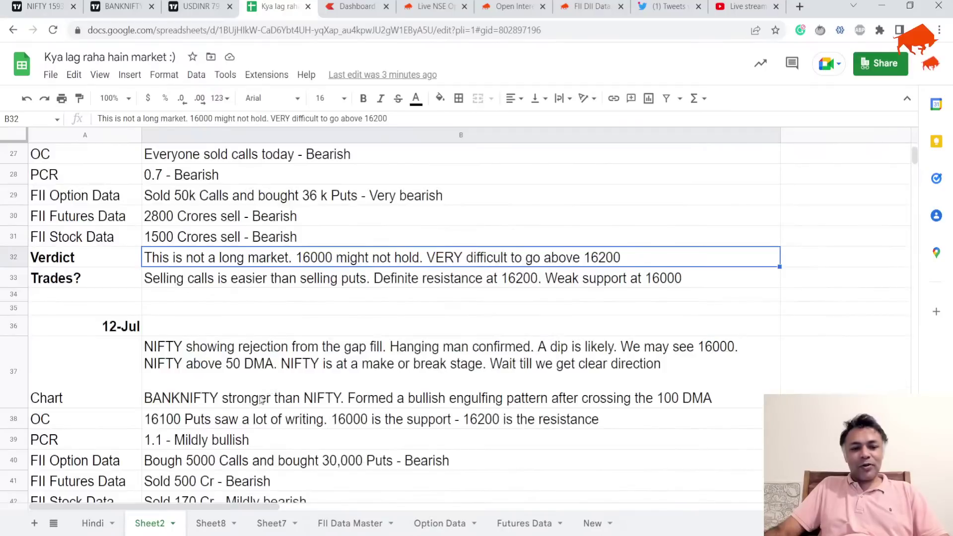
# Review the 13-Jul and 14-Jul notes in the market analysis sheet, focusing on the 14-Jul Verdict and Trades entries.
pyautogui.scroll(-2, 261, 400)
pyautogui.scroll(3, 299, 406)
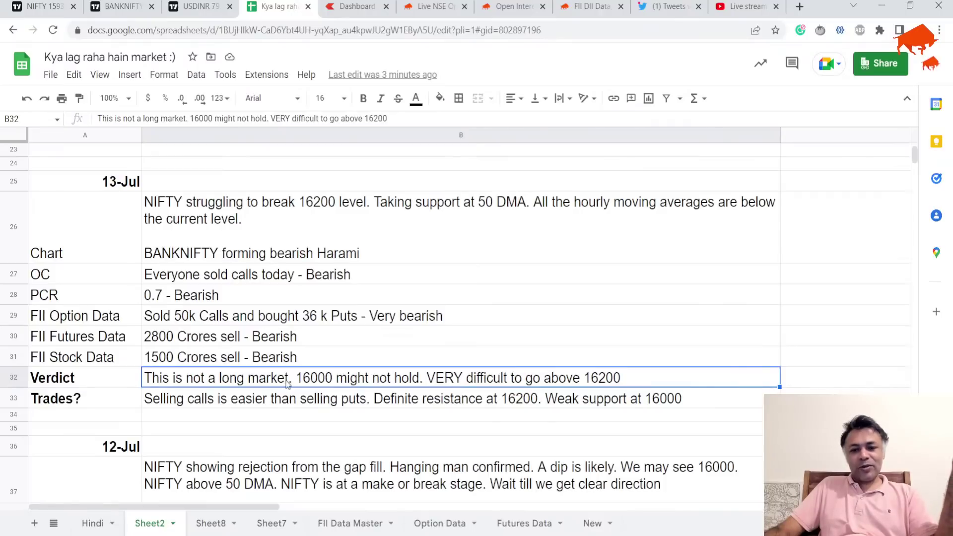
pyautogui.scroll(3, 287, 385)
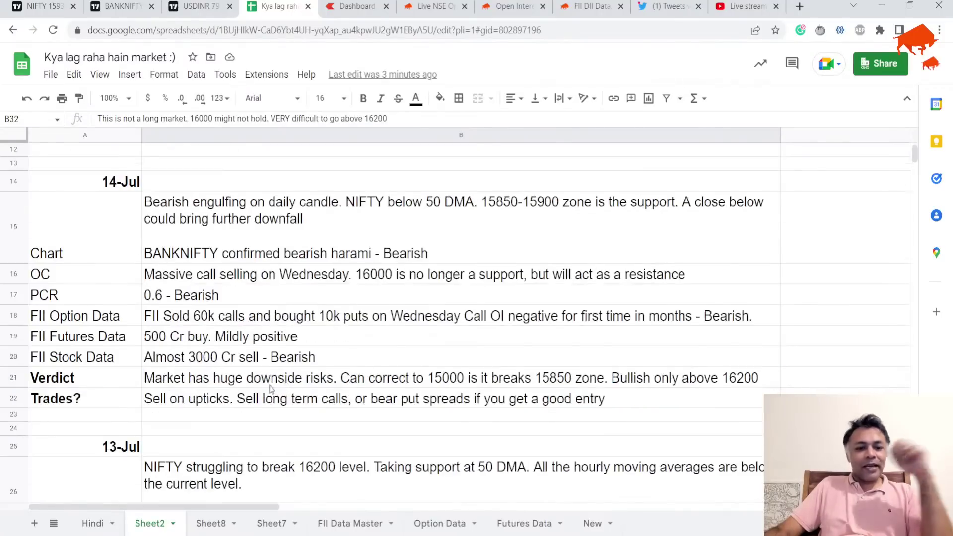
pyautogui.click(207, 401)
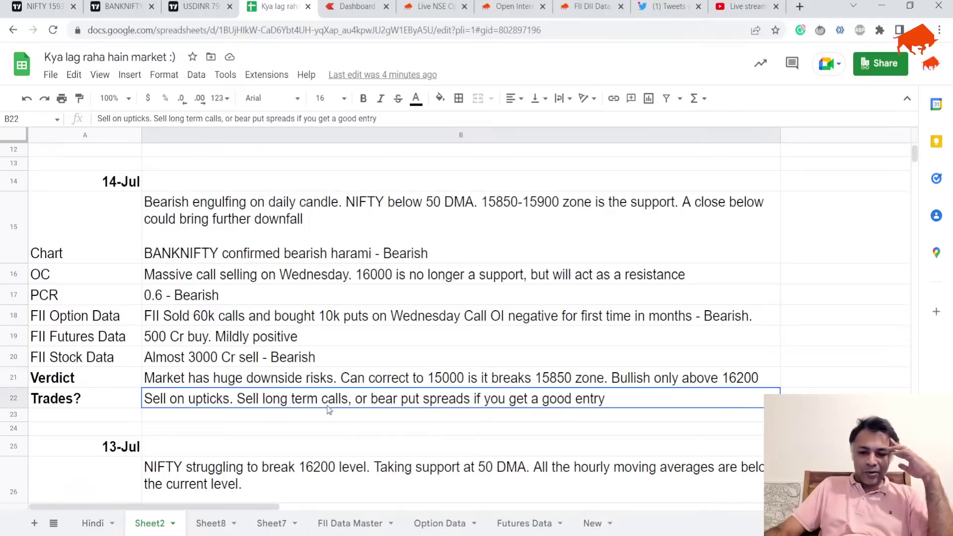
pyautogui.scroll(2, 327, 410)
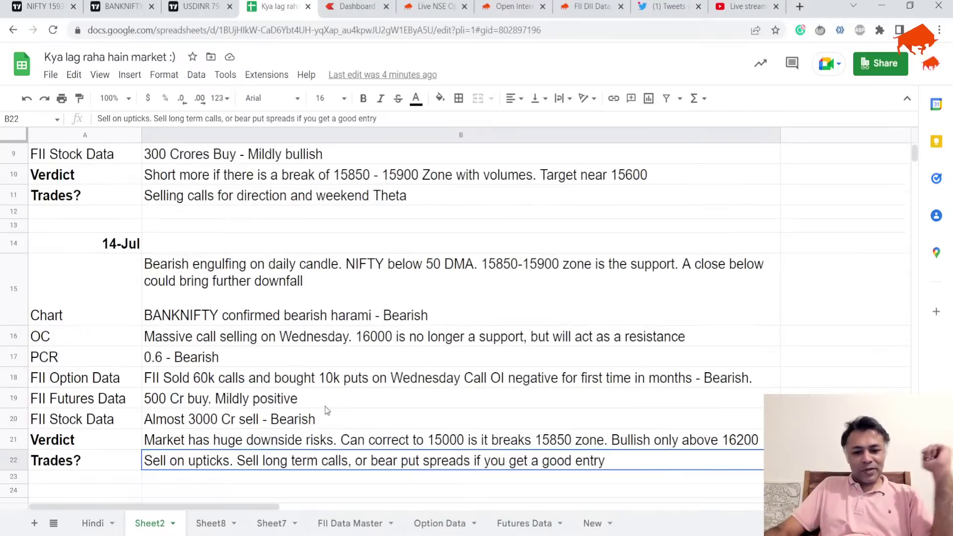
pyautogui.click(284, 439)
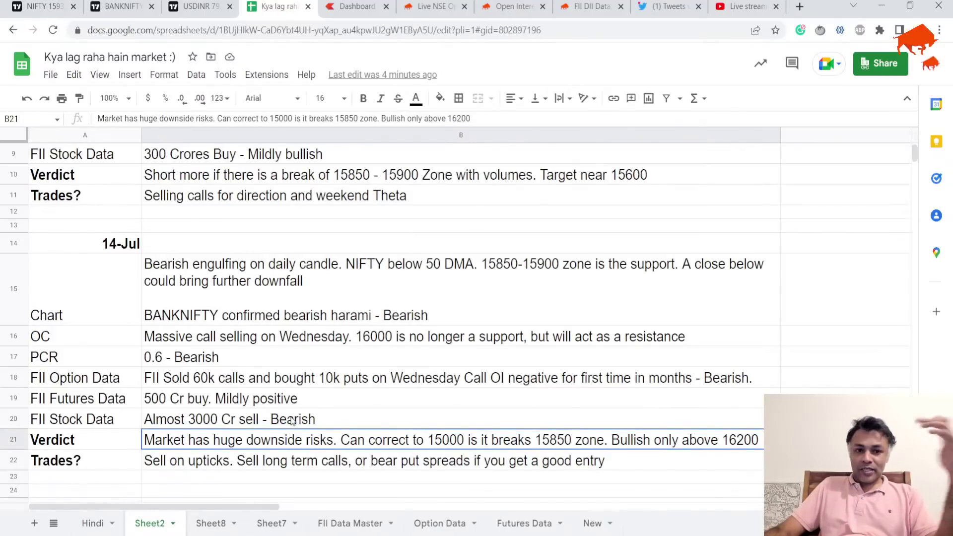
# Switch to the NIFTY daily chart in TradingView and move the lower horizontal support line to about 15856.
pyautogui.click(45, 6)
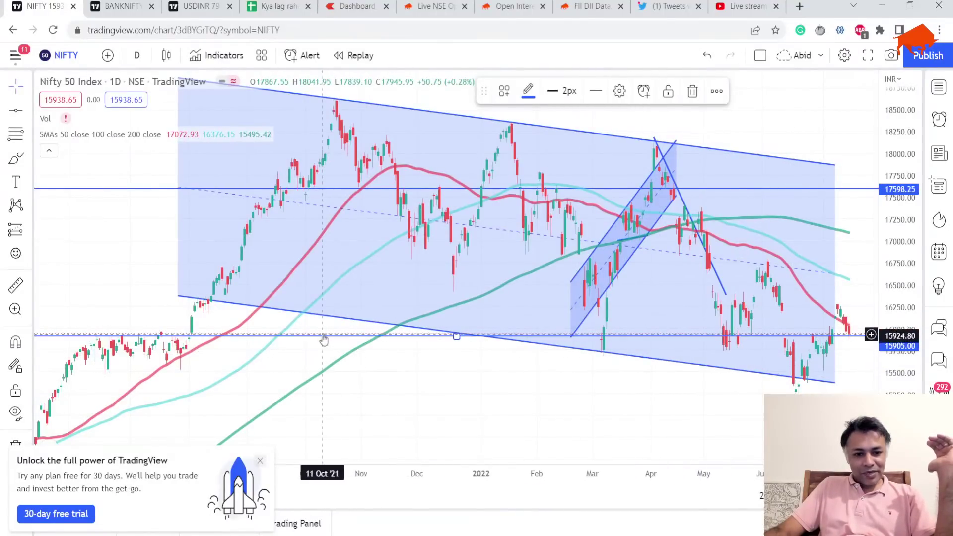
pyautogui.moveTo(320, 339); pyautogui.dragTo(319, 340)
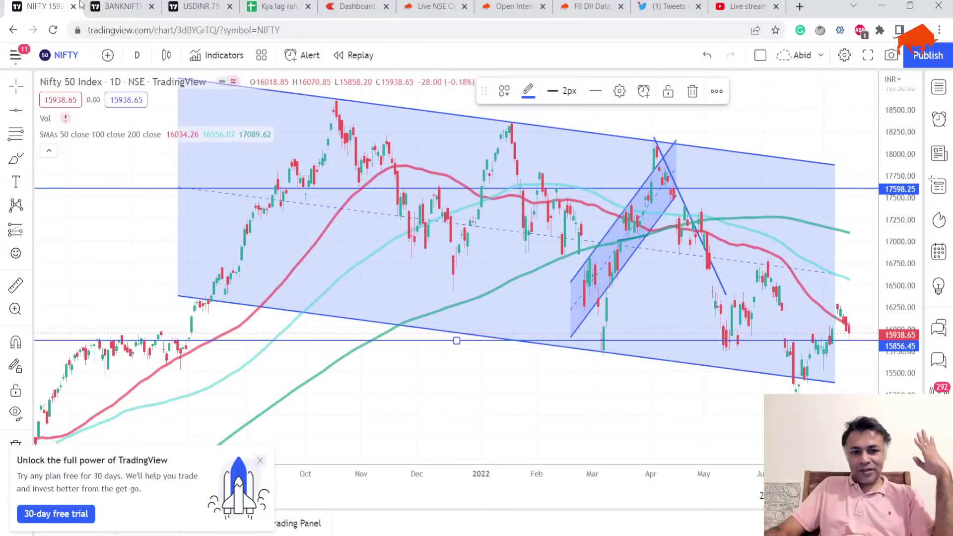
# Return to the market notes spreadsheet and select the 15-Jul Chart entry for review.
pyautogui.click(276, 7)
pyautogui.scroll(4, 293, 204)
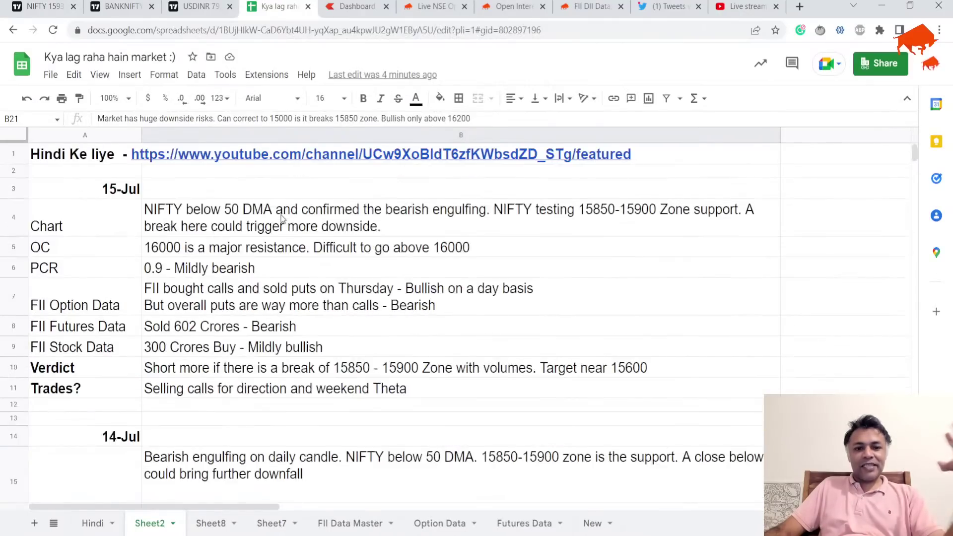
pyautogui.click(282, 219)
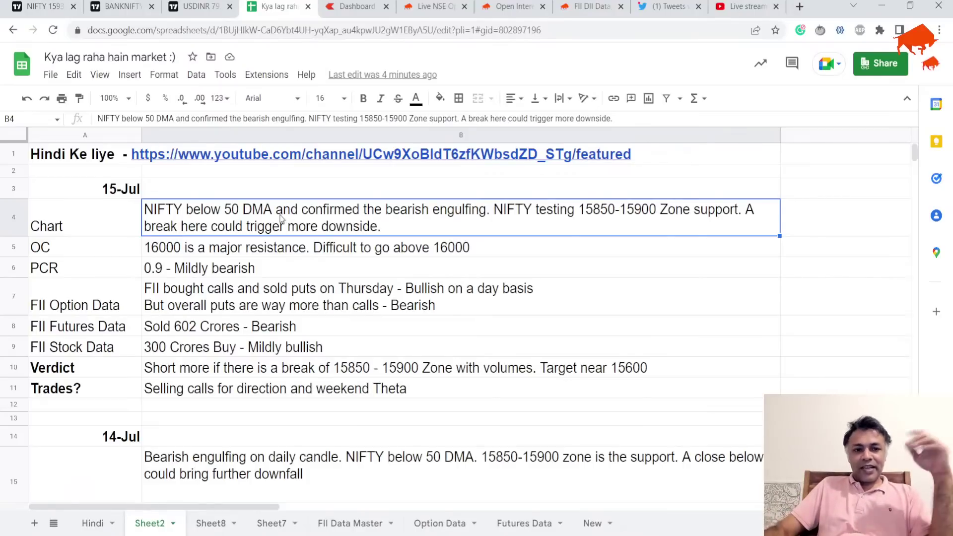
# Add a horizontal line at about 15545 on the NIFTY daily chart in TradingView, below the existing support line.
pyautogui.click(45, 7)
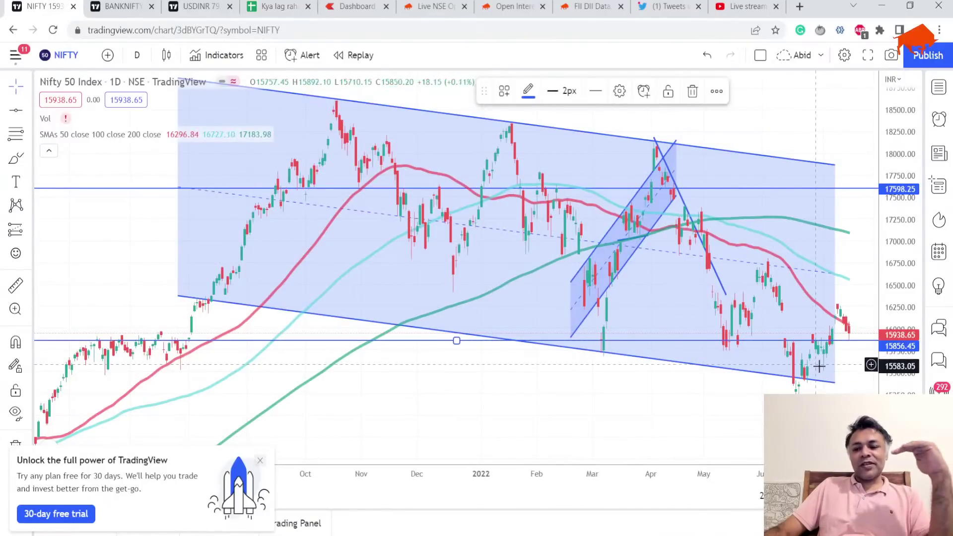
pyautogui.scroll(1, 821, 372)
pyautogui.scroll(-1, 821, 372)
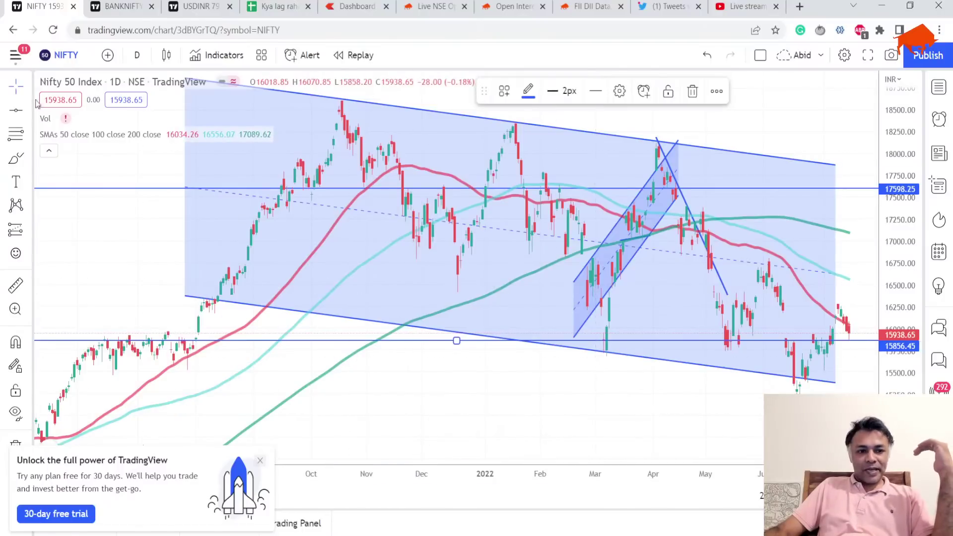
pyautogui.click(114, 363)
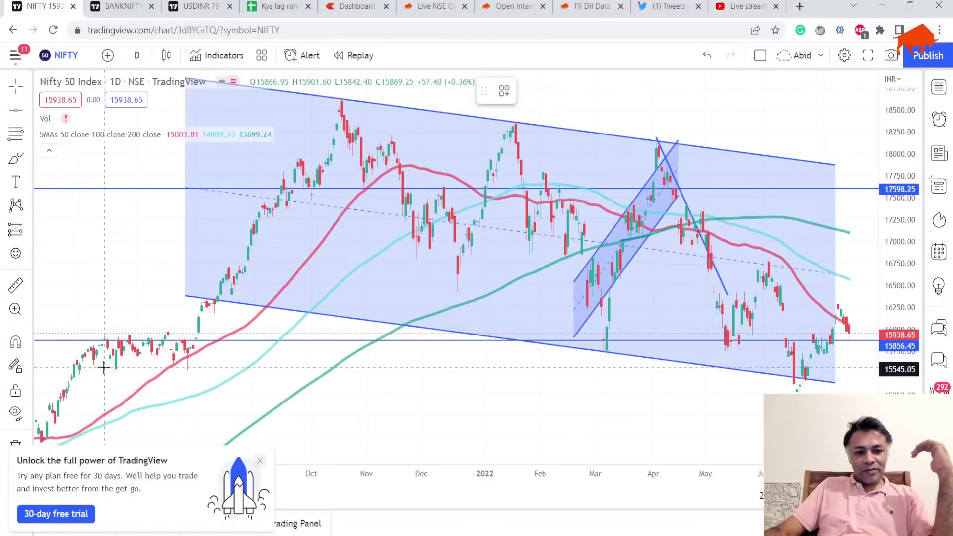
pyautogui.hotkey('alt', 'h')
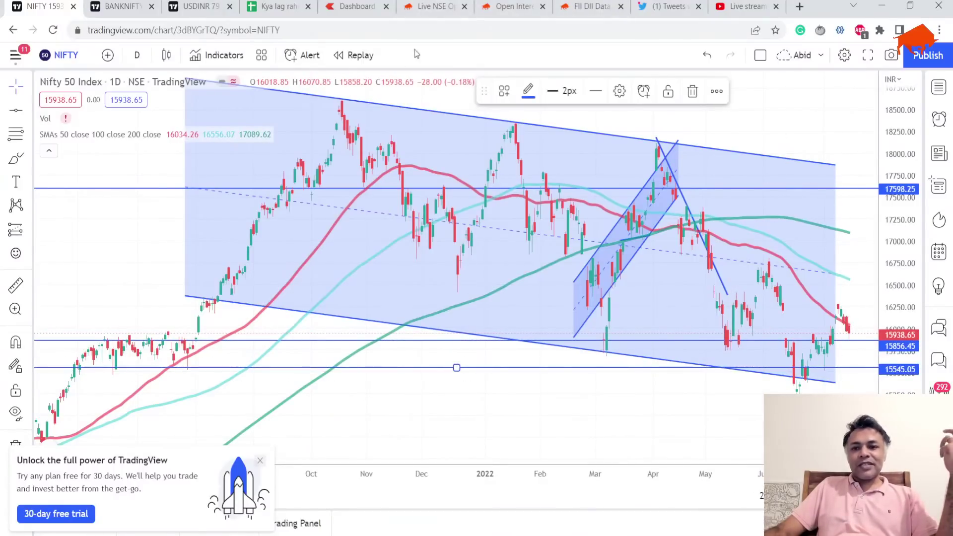
# Check the live stream page in YouTube Studio, and return to the spreadsheet's 15-Jul OC entry.
pyautogui.click(749, 6)
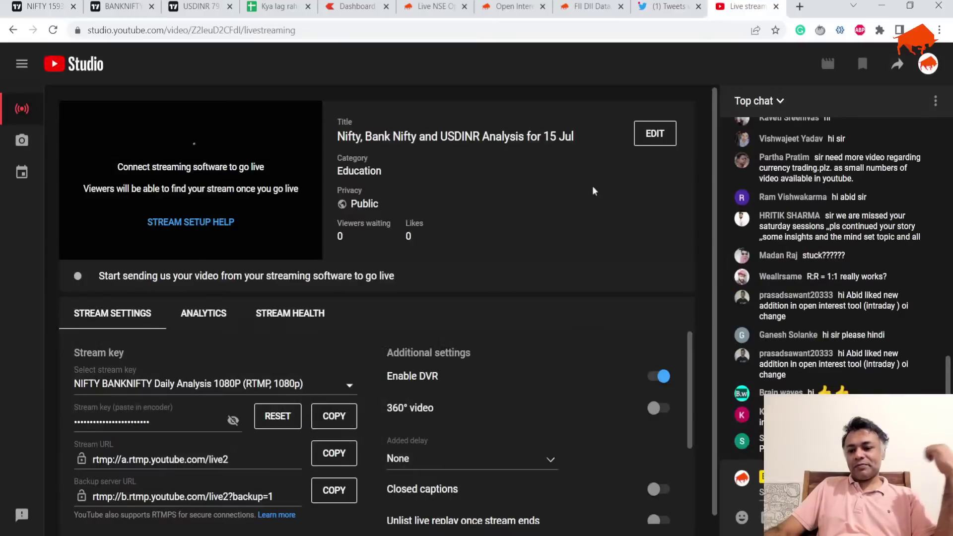
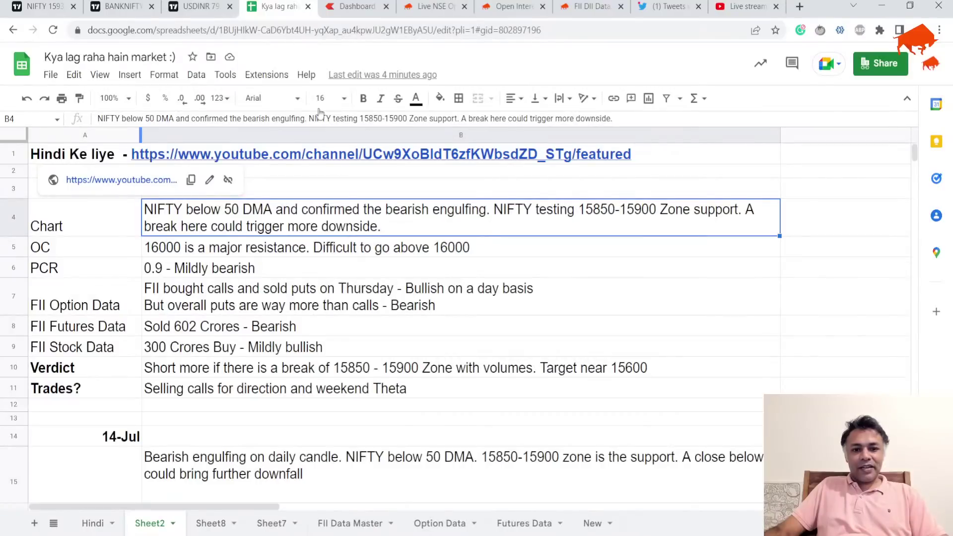
pyautogui.click(292, 5)
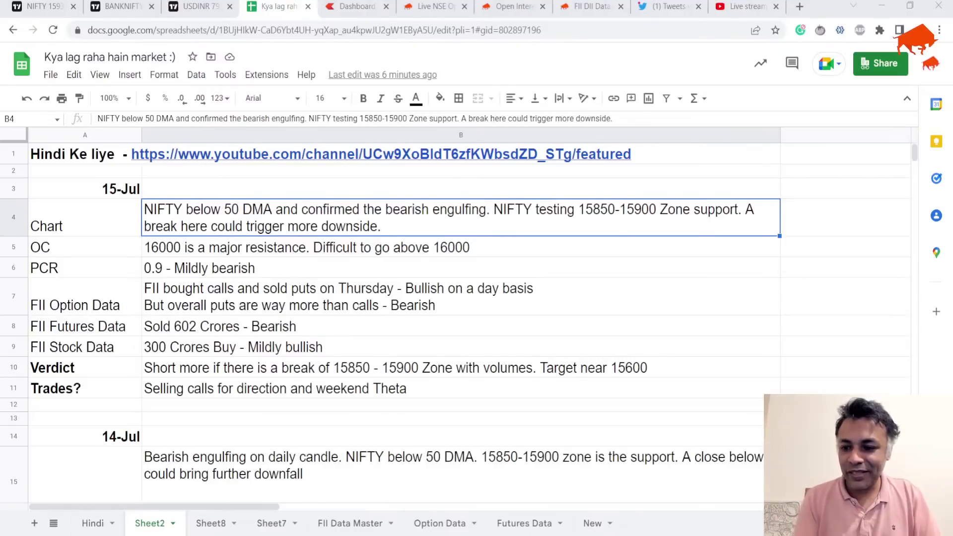
pyautogui.hotkey('alt', 'Tab')
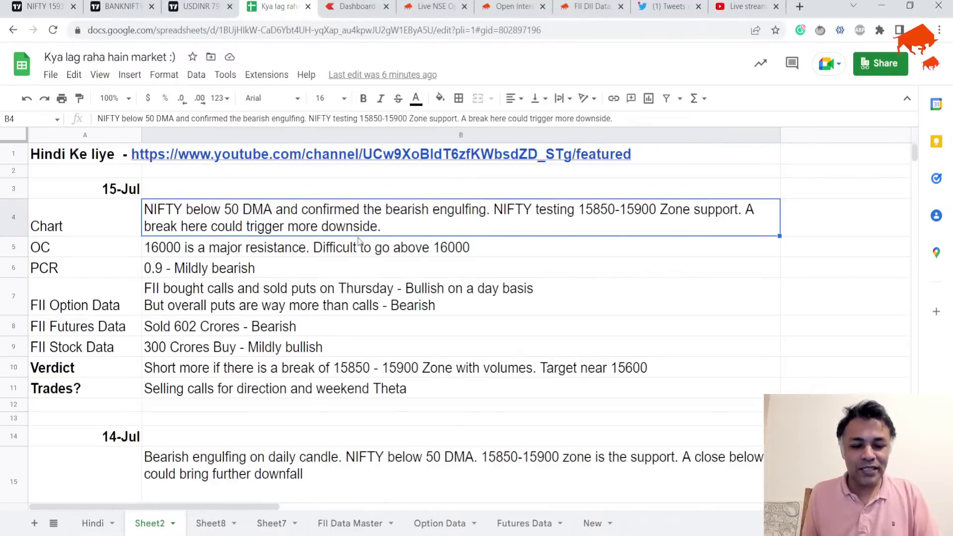
pyautogui.click(358, 240)
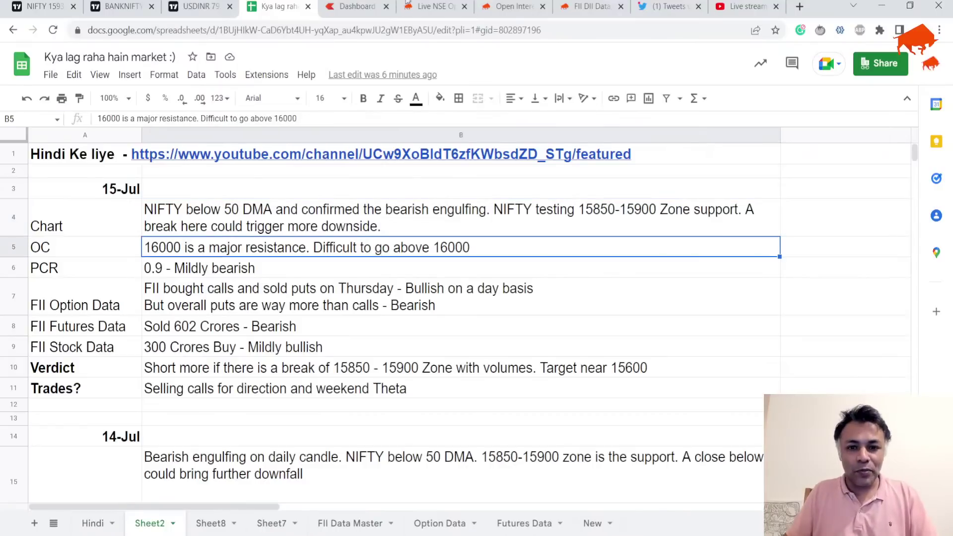
# Close the Dashboard page, switch to Sensibull's NIFTY option chain for the 21 Jul expiry and dismiss the NIFTY info pop-up.
pyautogui.click(386, 7)
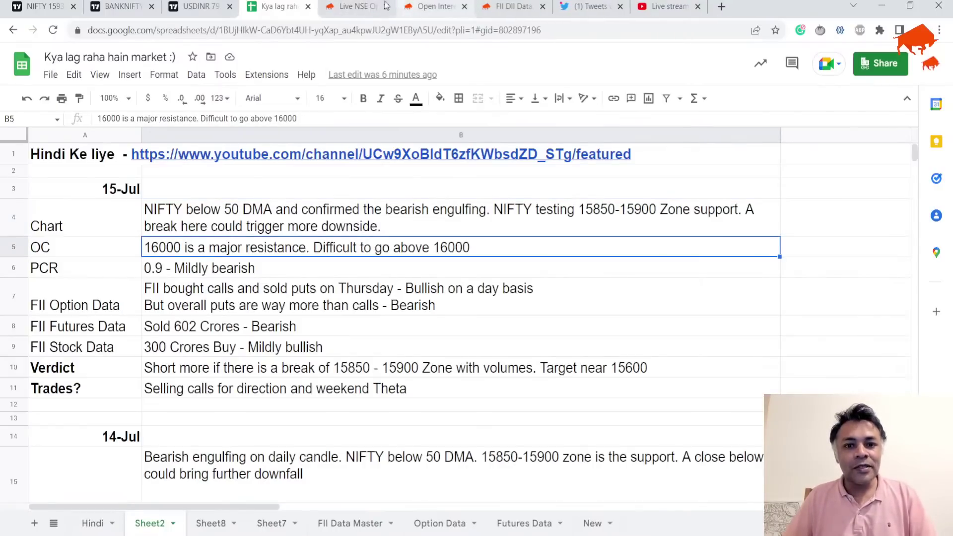
pyautogui.click(353, 6)
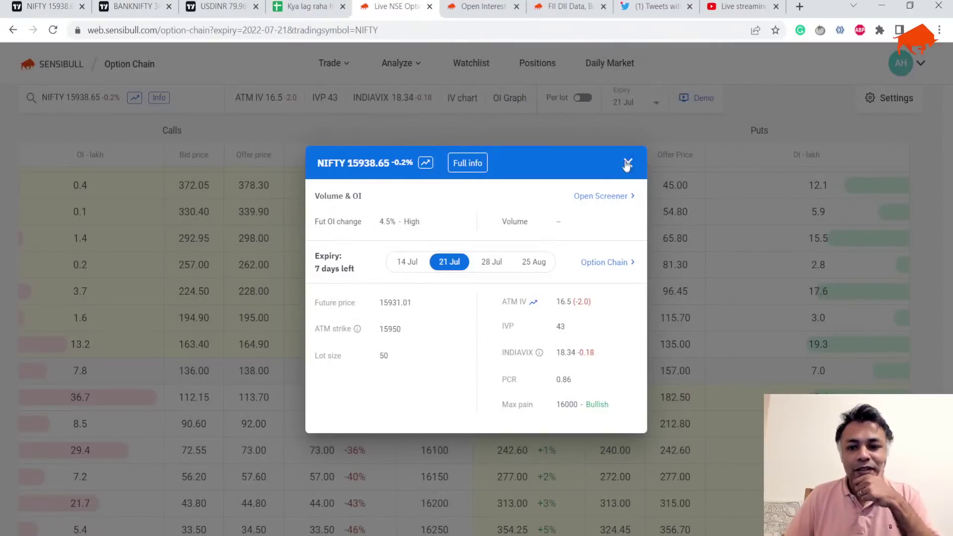
pyautogui.click(627, 163)
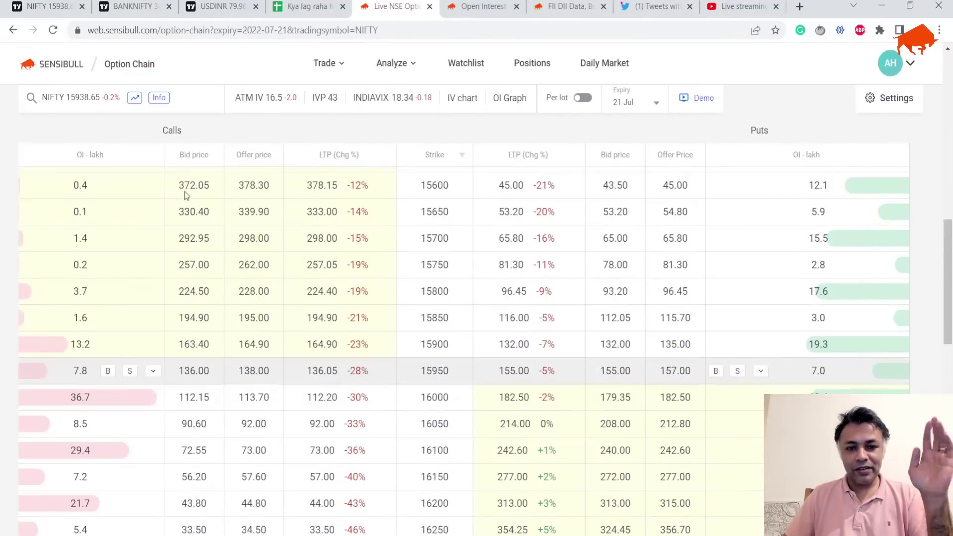
# Examine the NIFTY weekly open interest change by strike and the historical option chain for the 21 Jul expiry.
pyautogui.hotkey('ctrl', 'Tab')
pyautogui.moveTo(418, 345)
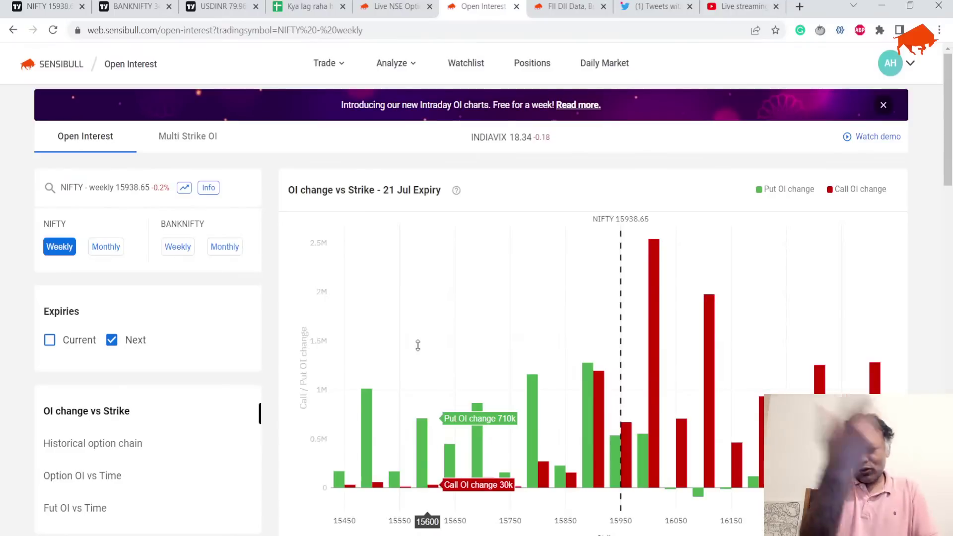
pyautogui.scroll(-1, 391, 274)
pyautogui.scroll(1, 483, 227)
pyautogui.moveTo(650, 275)
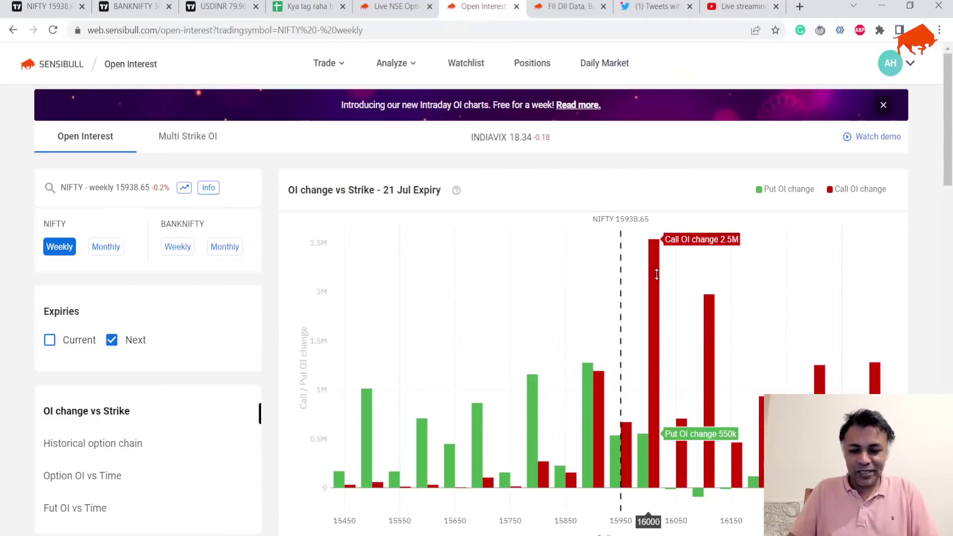
pyautogui.scroll(-2, 655, 275)
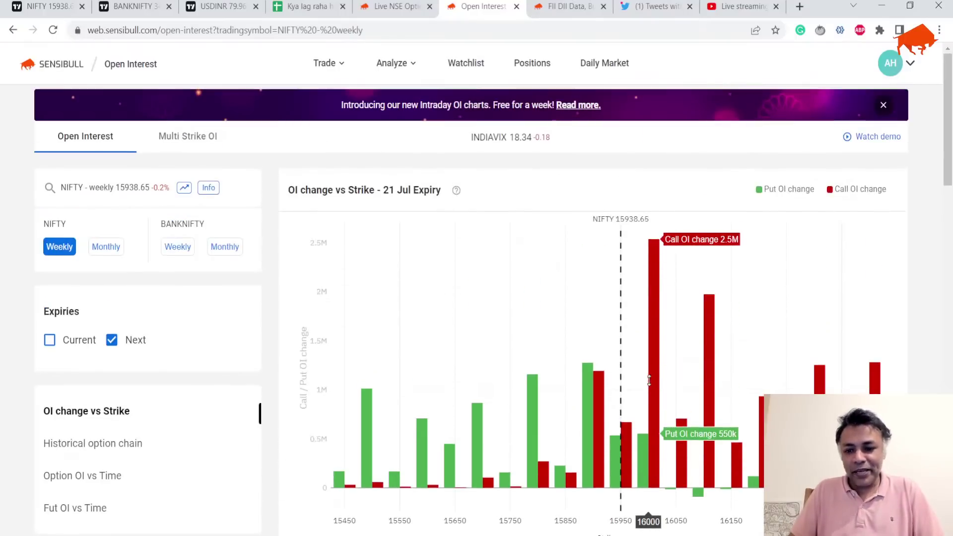
pyautogui.scroll(-8, 647, 380)
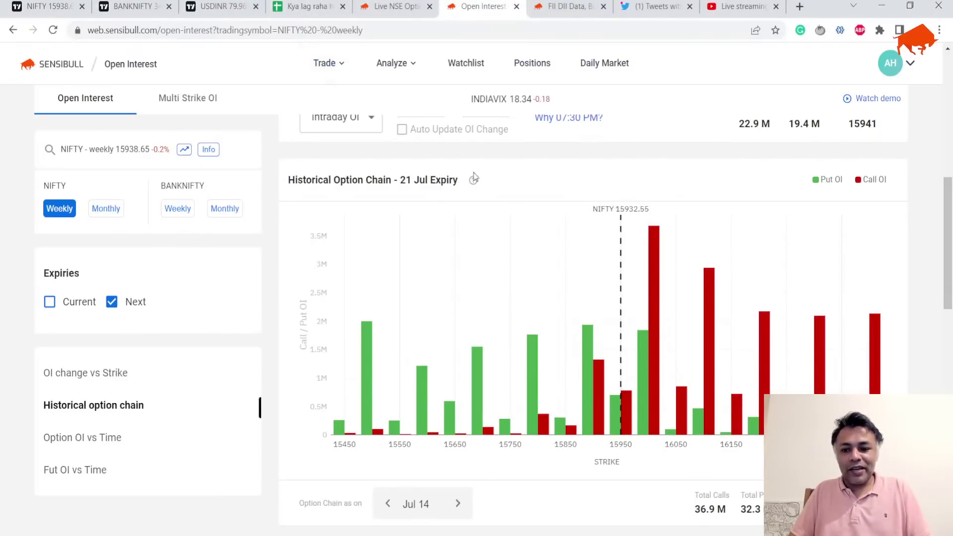
# Select the 15-Jul PCR entry in the market notes spreadsheet and return to the NIFTY option chain.
pyautogui.click(306, 4)
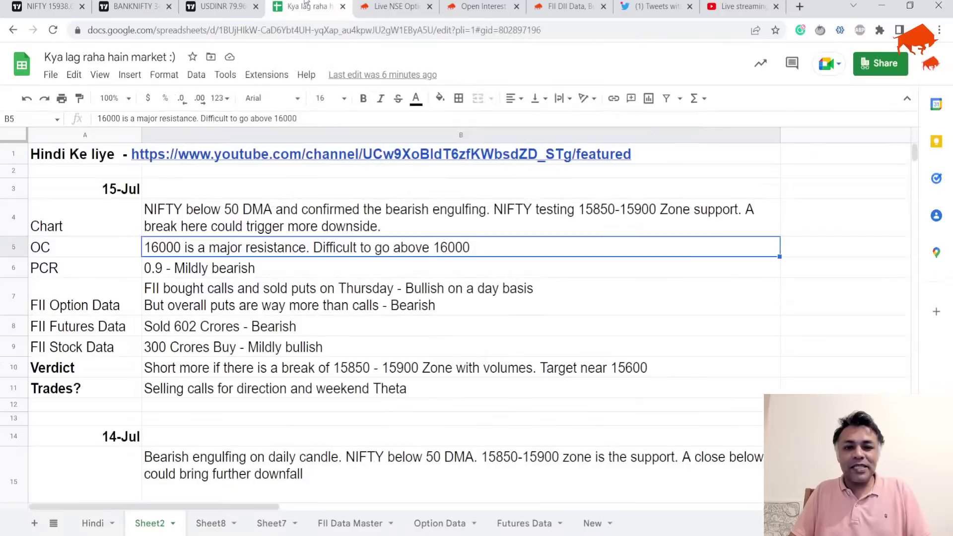
pyautogui.click(246, 269)
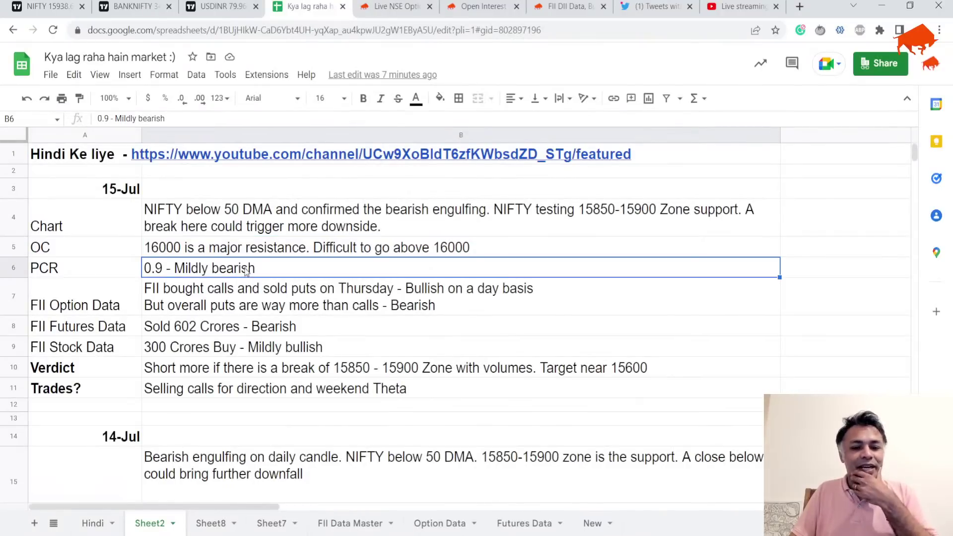
pyautogui.click(389, 6)
# Examine the FII DII data, comparing the OI vs Time chart with the 14 Jul index option calls and puts activity.
pyautogui.click(571, 4)
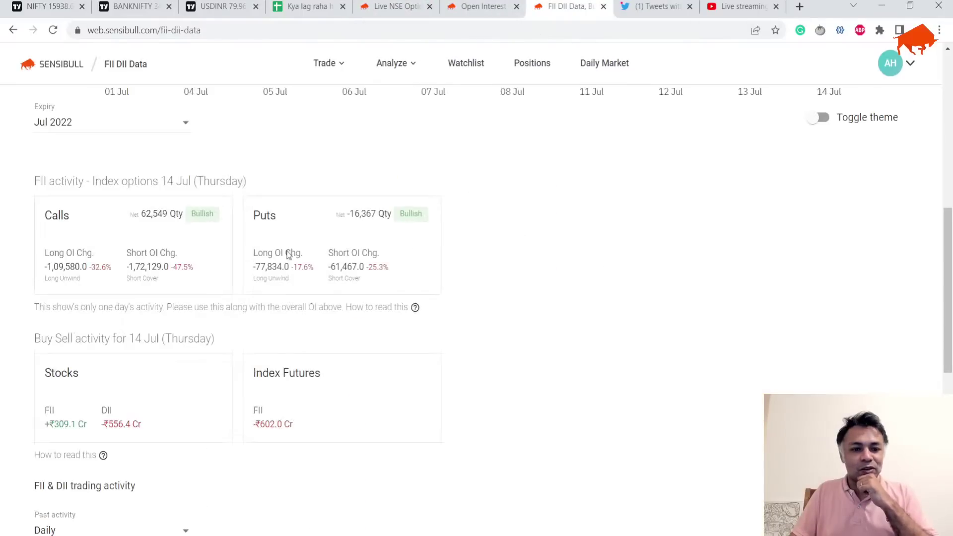
pyautogui.scroll(7, 291, 253)
pyautogui.moveTo(838, 307)
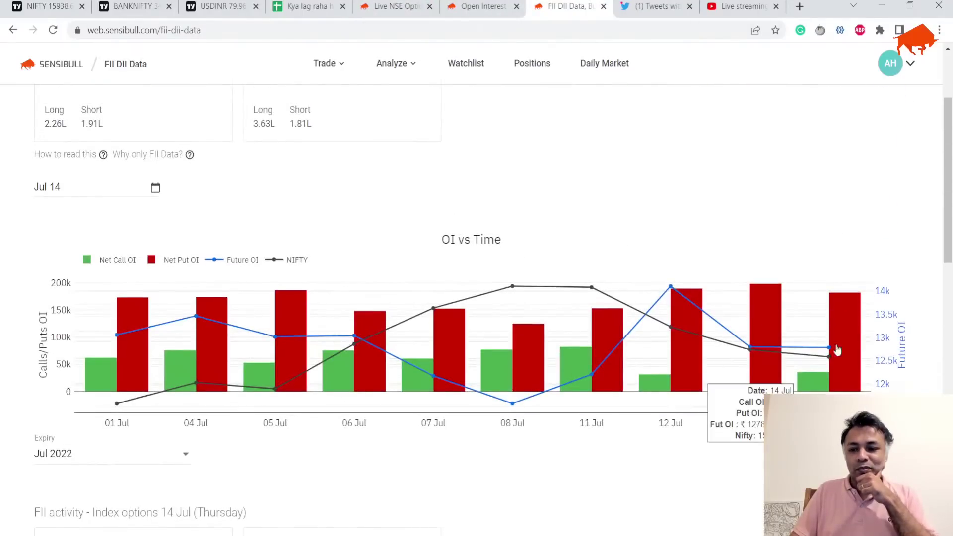
pyautogui.scroll(-5, 446, 347)
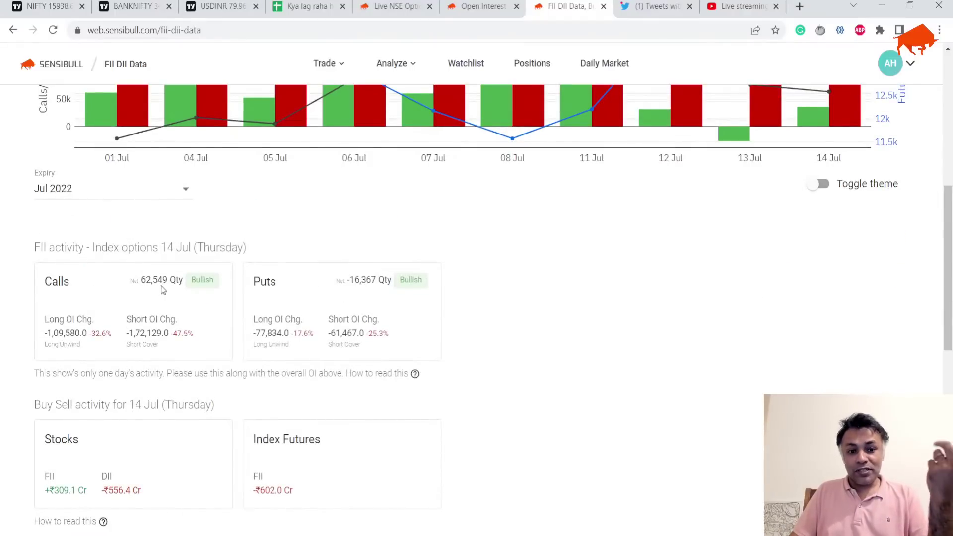
pyautogui.scroll(1, 162, 290)
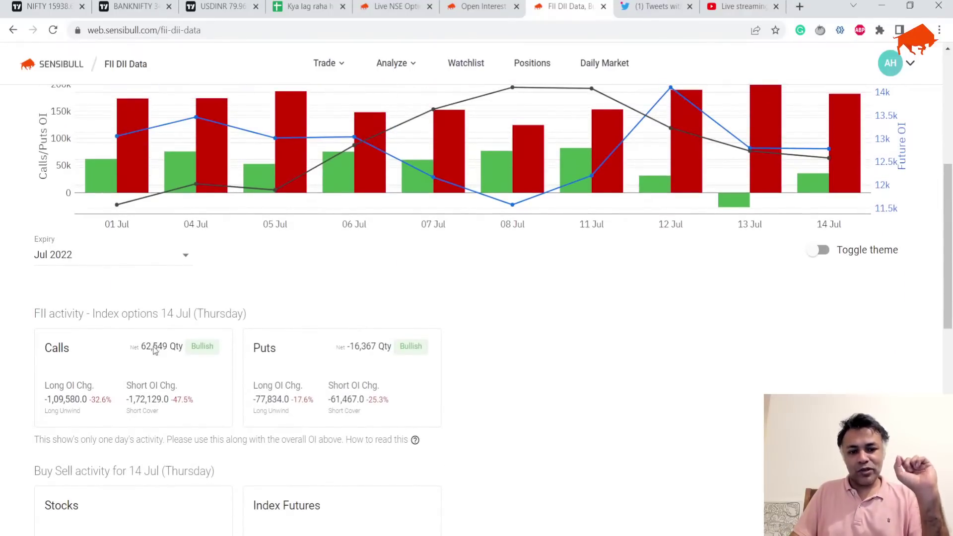
pyautogui.scroll(2, 163, 422)
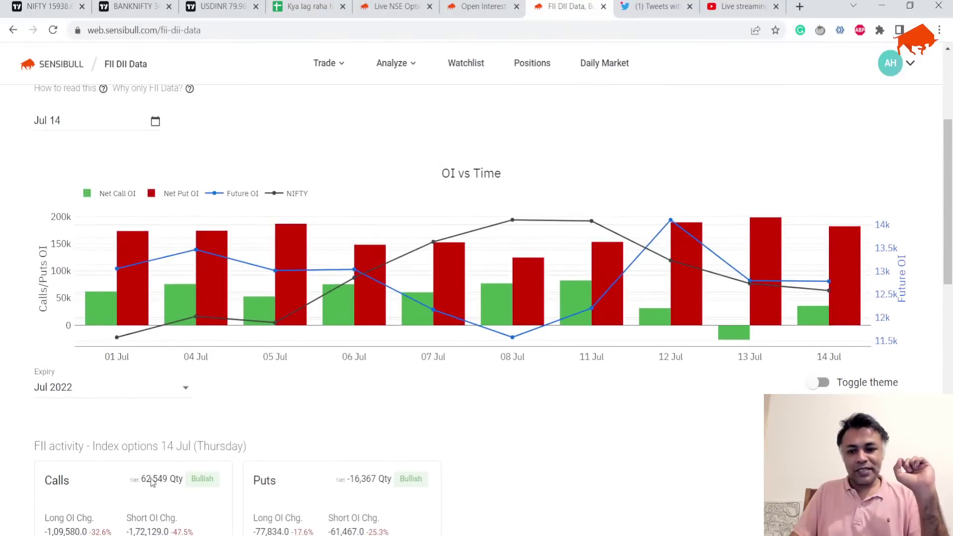
pyautogui.scroll(-1, 377, 478)
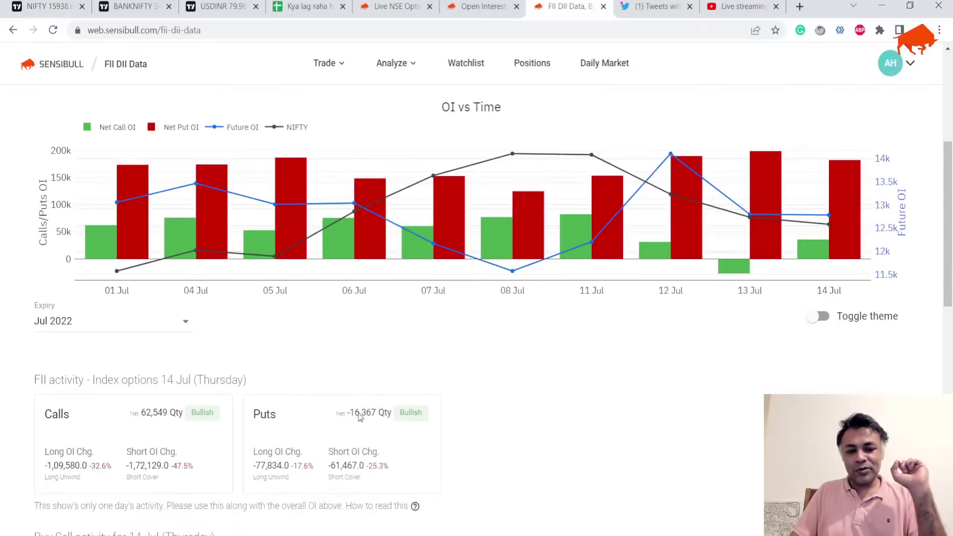
pyautogui.scroll(-1, 361, 420)
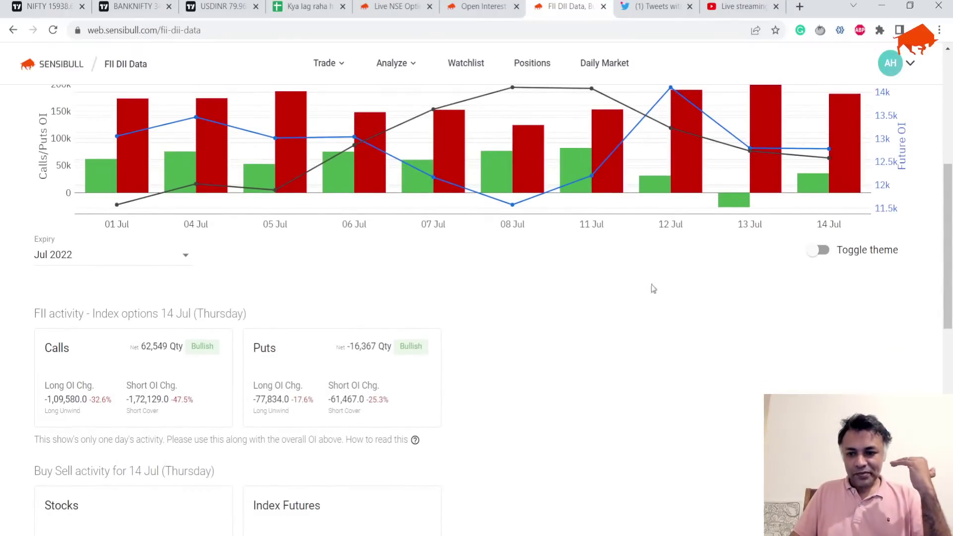
pyautogui.scroll(1, 872, 190)
pyautogui.moveTo(843, 157)
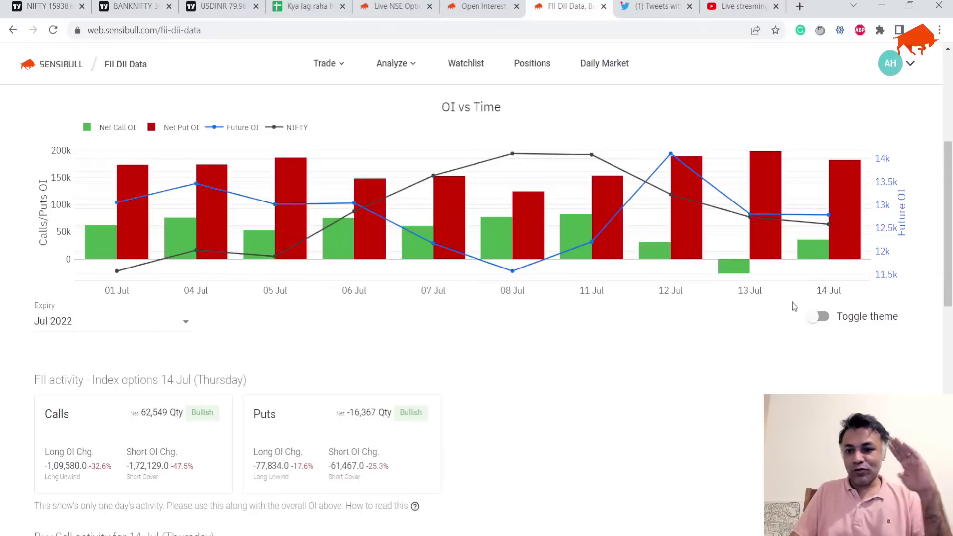
# Compare the net call and put OI of 12, 13 and 14 Jul on the OI vs Time chart.
pyautogui.moveTo(740, 260)
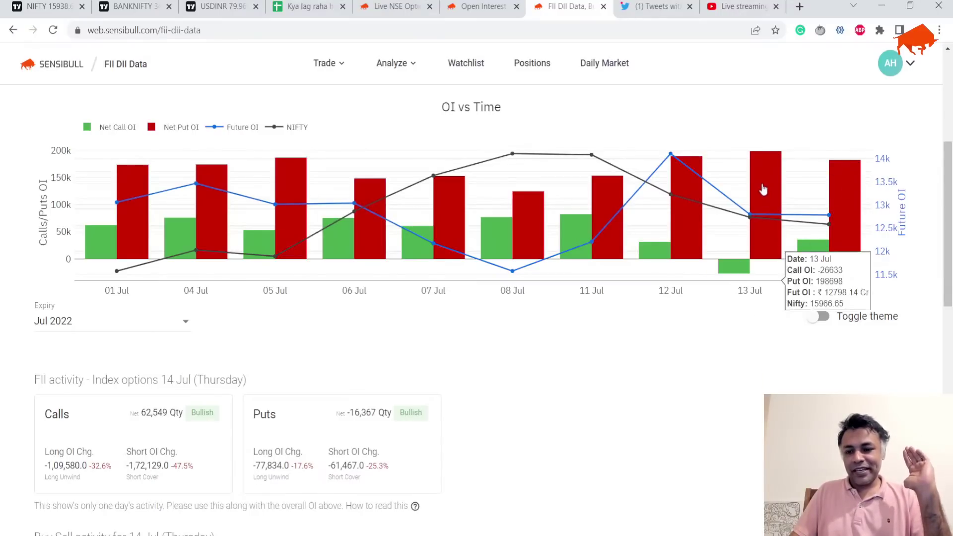
pyautogui.moveTo(793, 272)
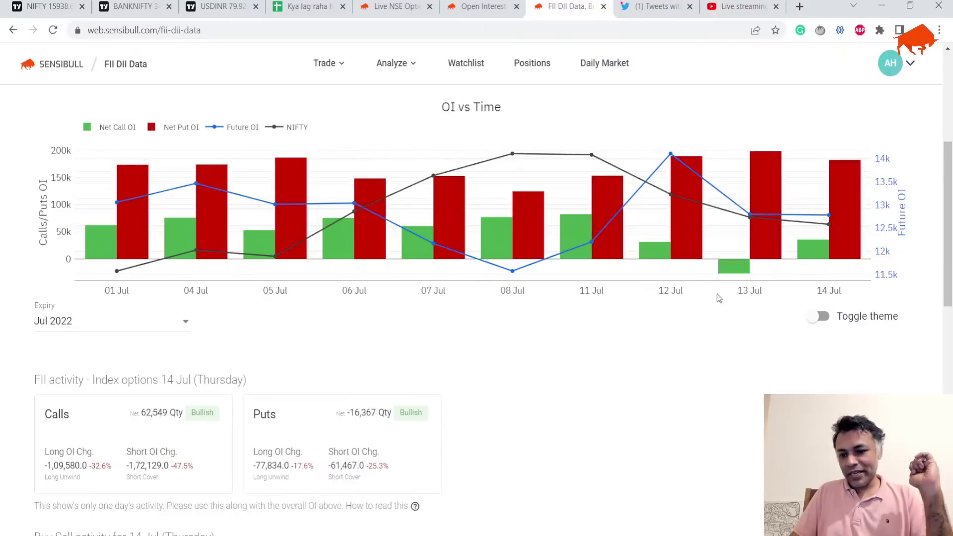
pyautogui.moveTo(731, 281)
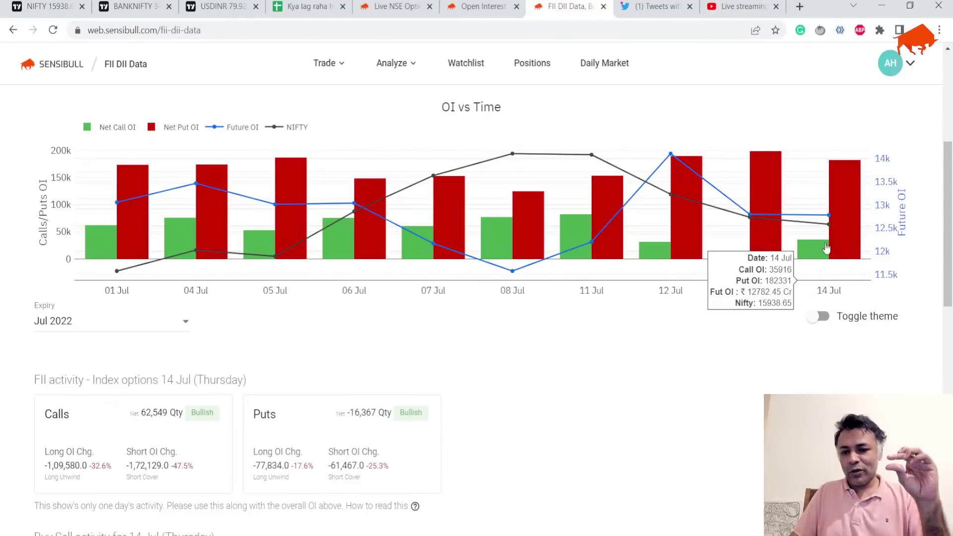
pyautogui.moveTo(801, 253)
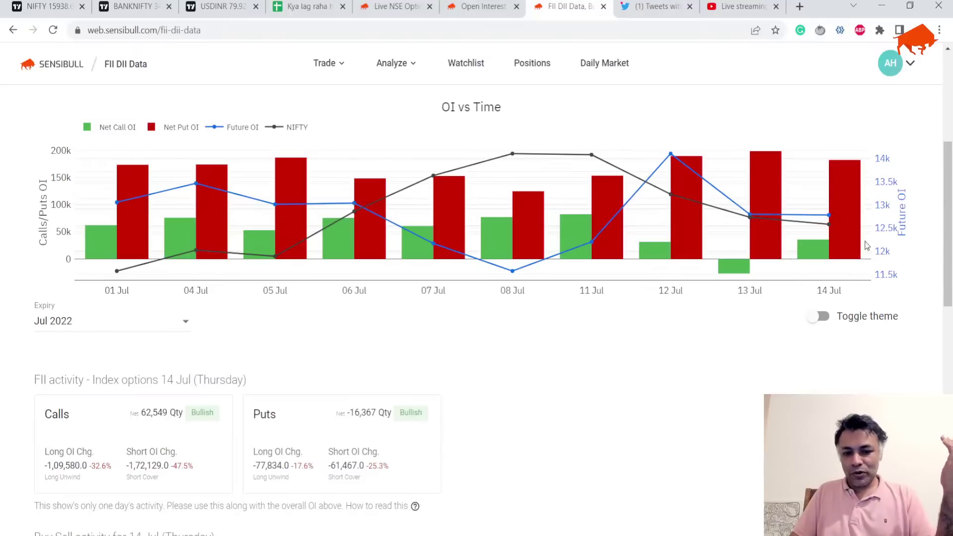
pyautogui.moveTo(678, 179)
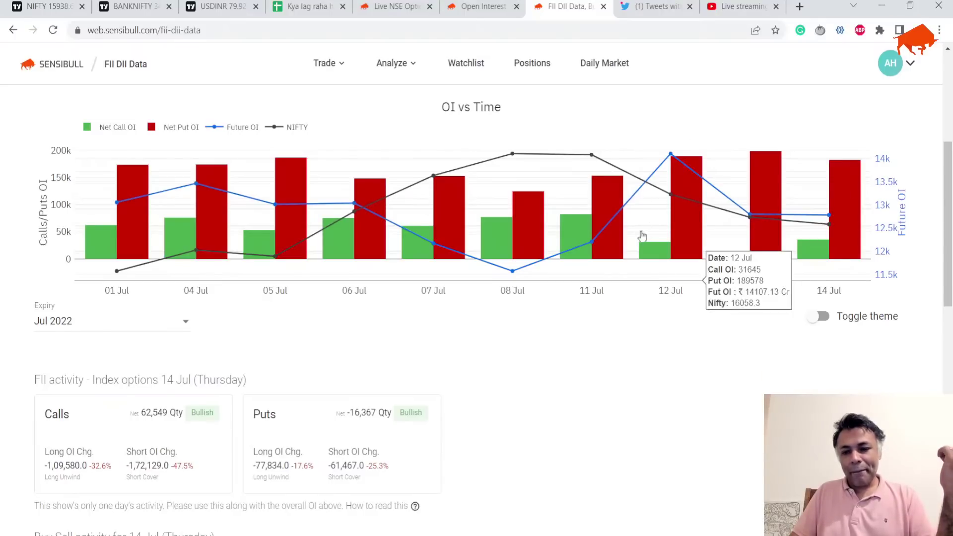
pyautogui.moveTo(847, 196)
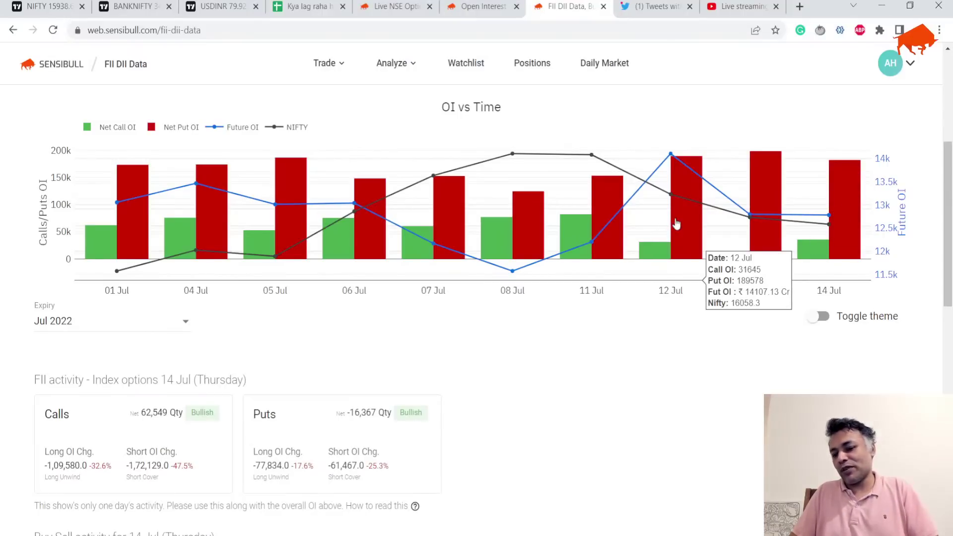
# Review the 14 Jul FII index options activity, the stocks and index futures buy/sell figures and the daily FII & DII trading activity table.
pyautogui.scroll(-2, 571, 327)
pyautogui.scroll(-4, 591, 307)
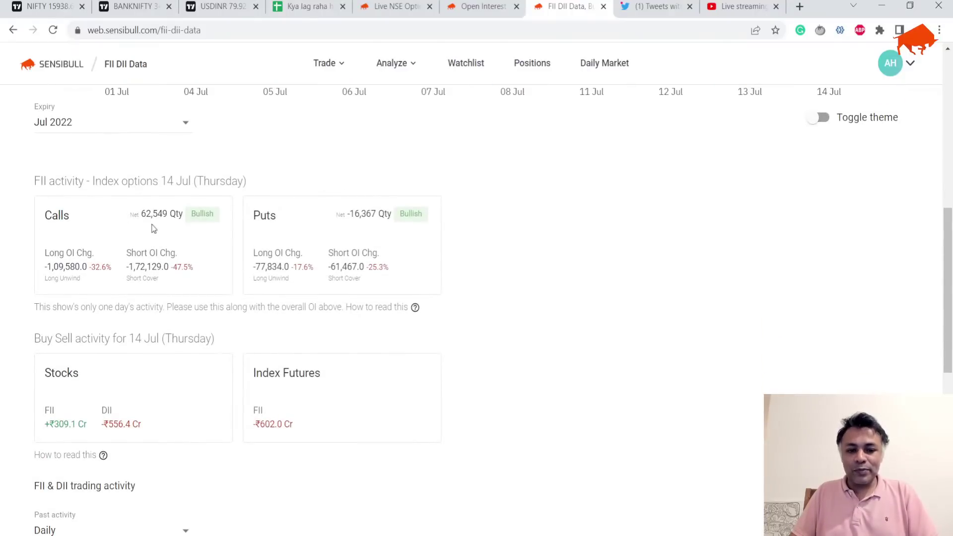
pyautogui.scroll(6, 570, 260)
pyautogui.scroll(-6, 217, 404)
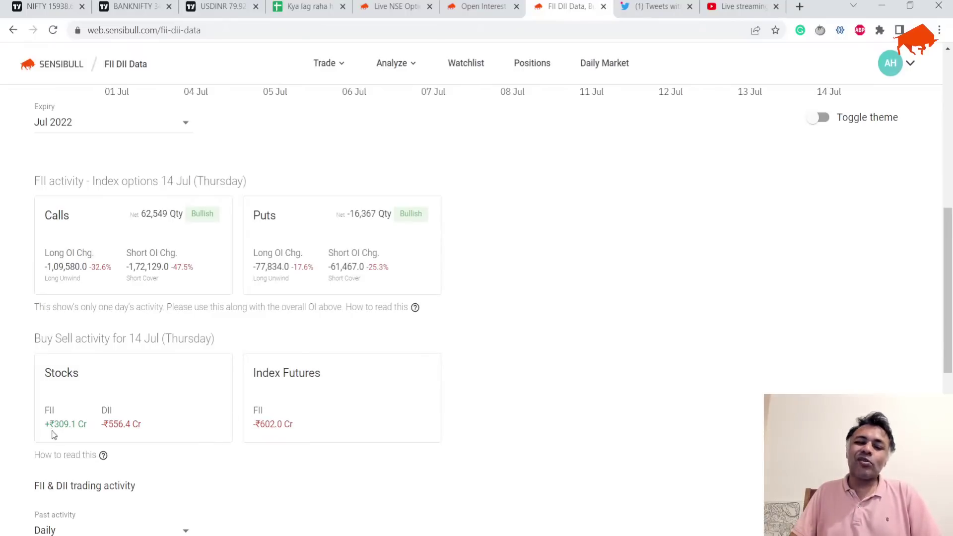
pyautogui.scroll(-2, 74, 402)
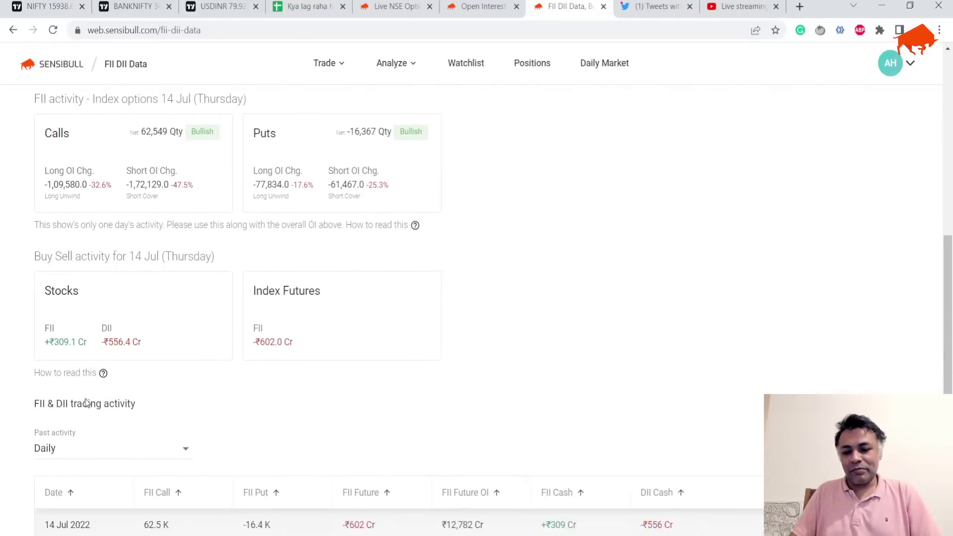
pyautogui.scroll(-3, 87, 402)
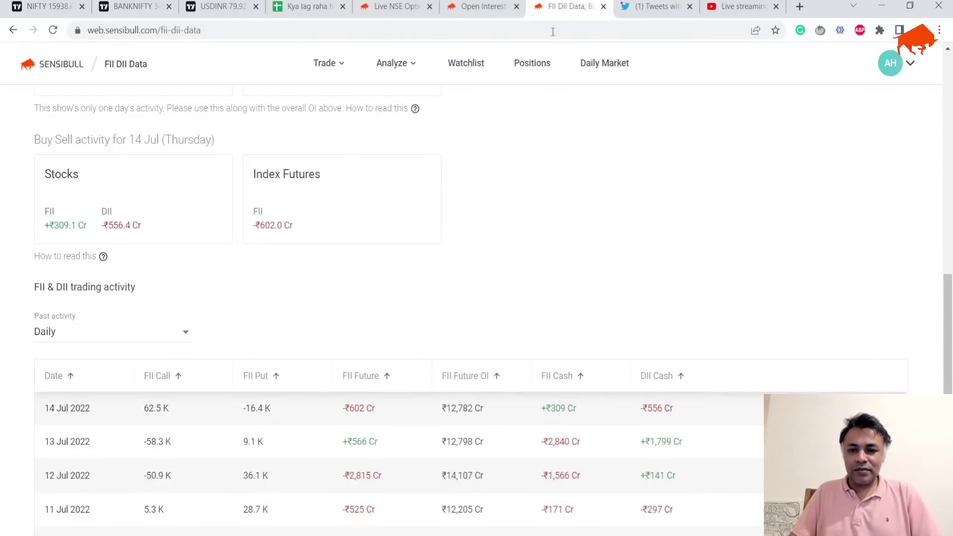
# Select the 15-Jul Verdict entry in the market notes spreadsheet and check its support and target zones on the NIFTY daily chart.
pyautogui.click(308, 6)
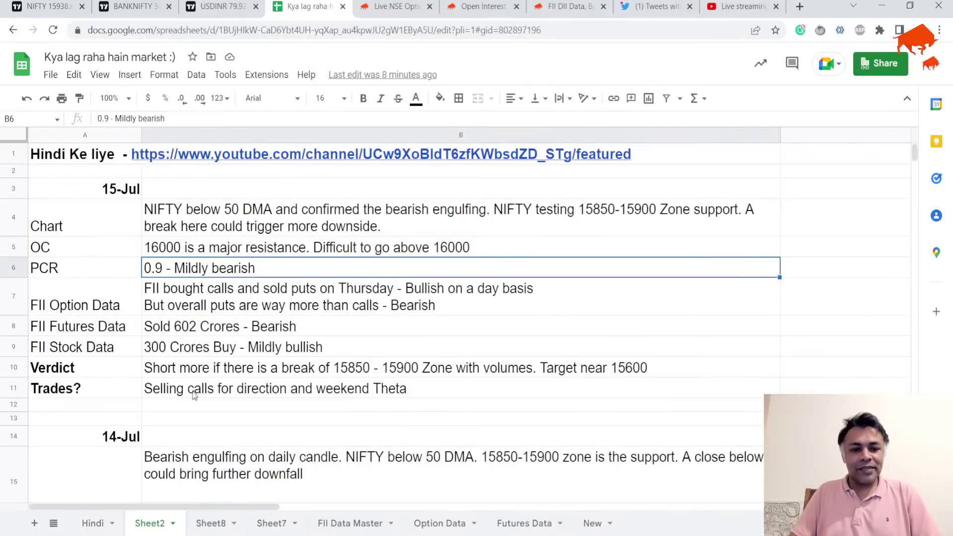
pyautogui.click(223, 366)
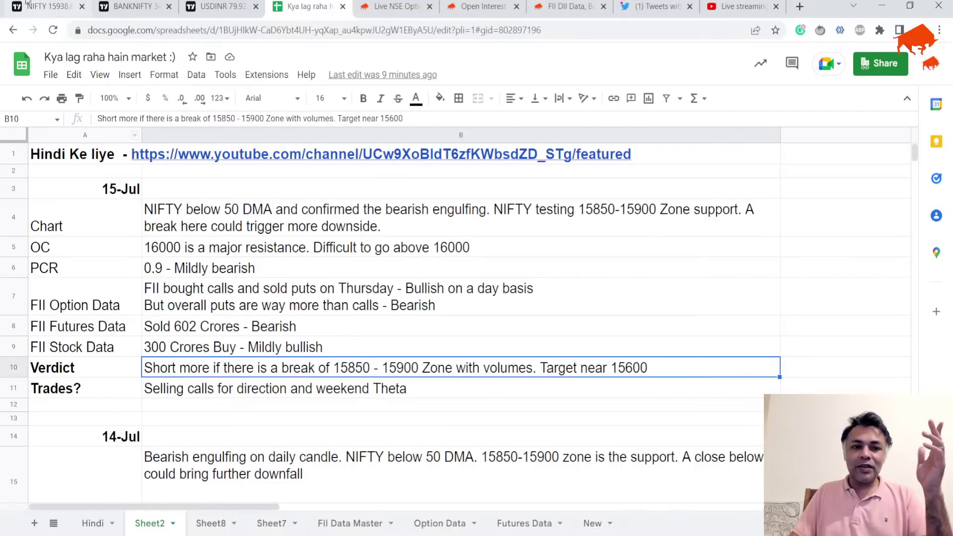
pyautogui.hotkey('ctrl', '1')
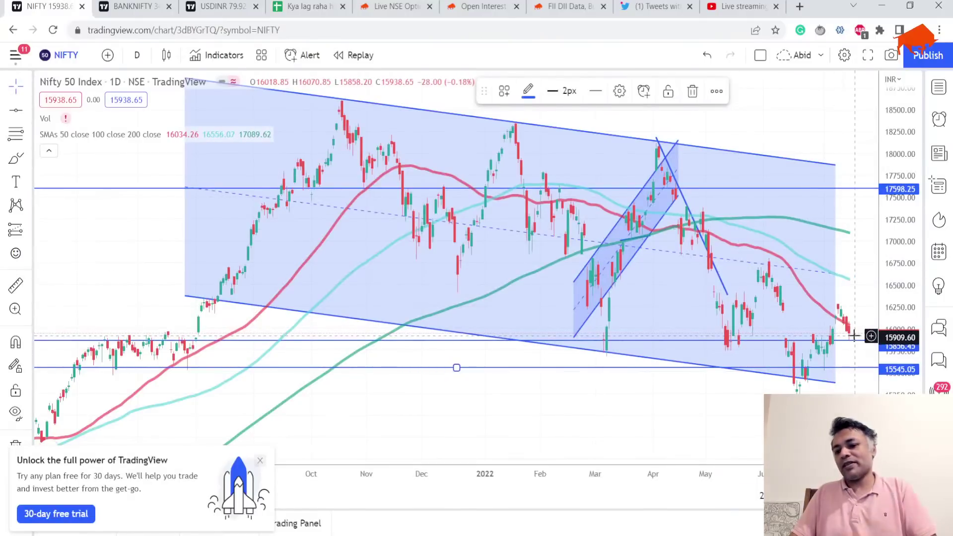
pyautogui.scroll(1, 840, 358)
pyautogui.scroll(1, 839, 358)
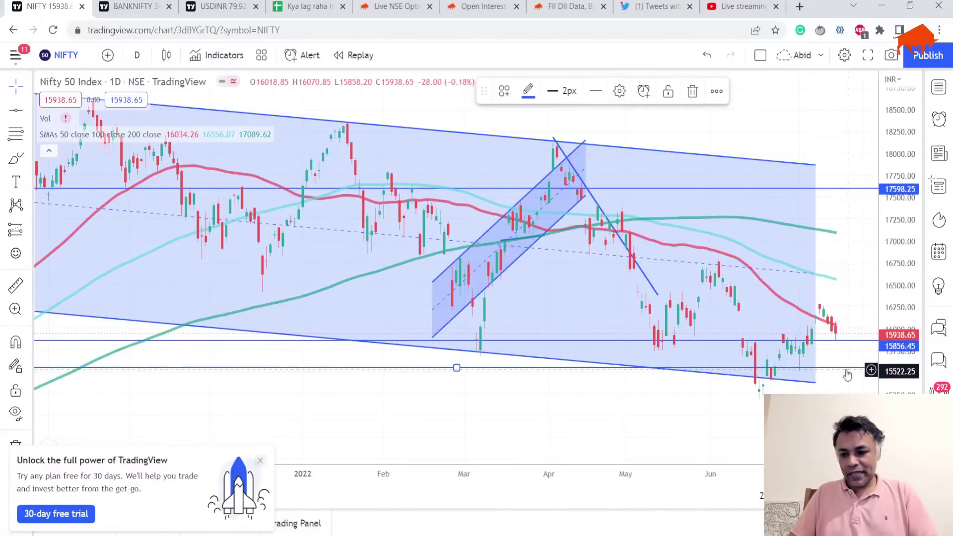
pyautogui.scroll(-3, 847, 373)
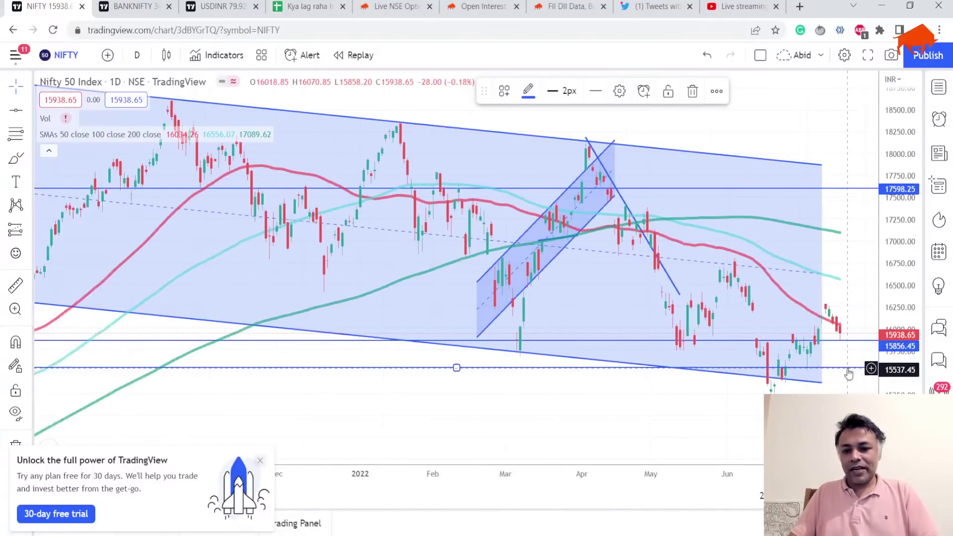
pyautogui.scroll(4, 848, 373)
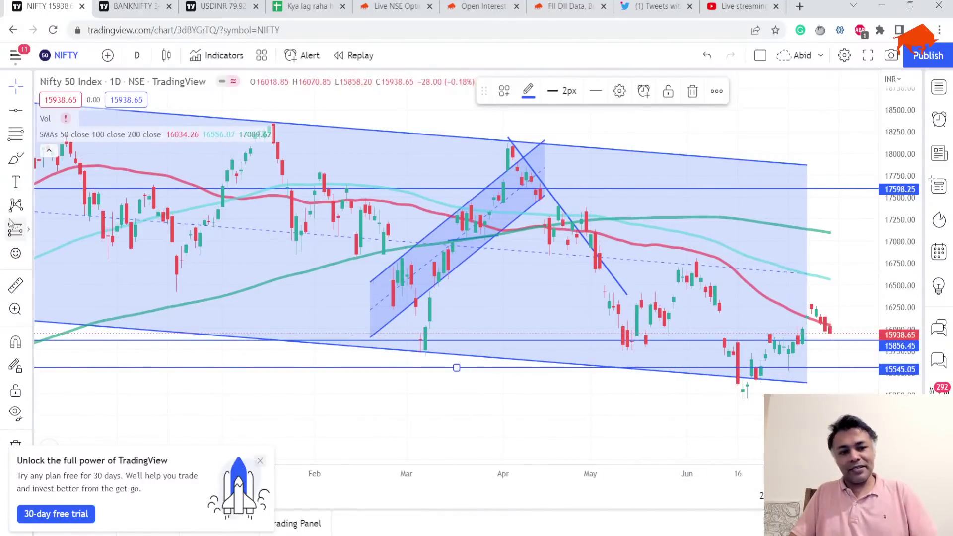
# Draw a descending parallel channel from the 29 Apr '22 high at about 17375 down to about 15940, with its lower edge along the May–June lows.
pyautogui.click(29, 111)
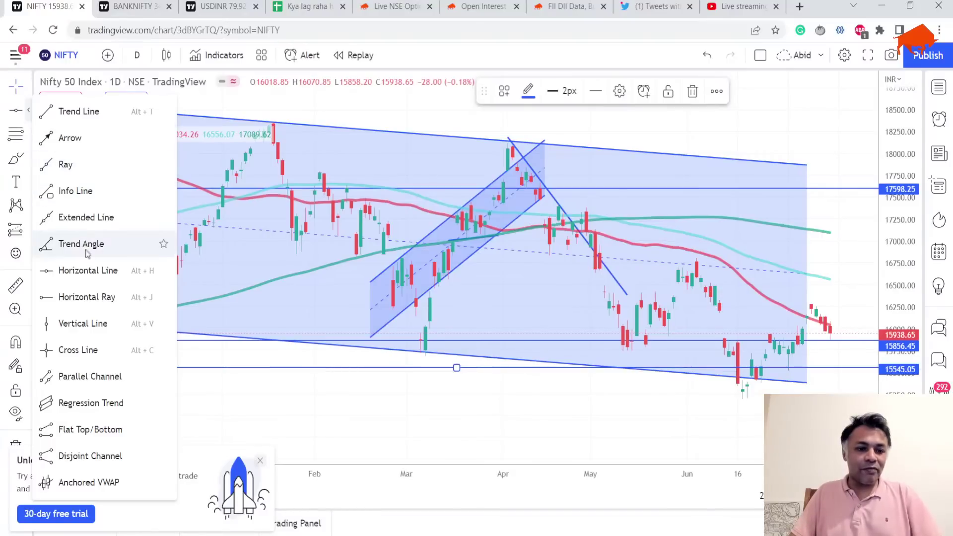
pyautogui.click(79, 376)
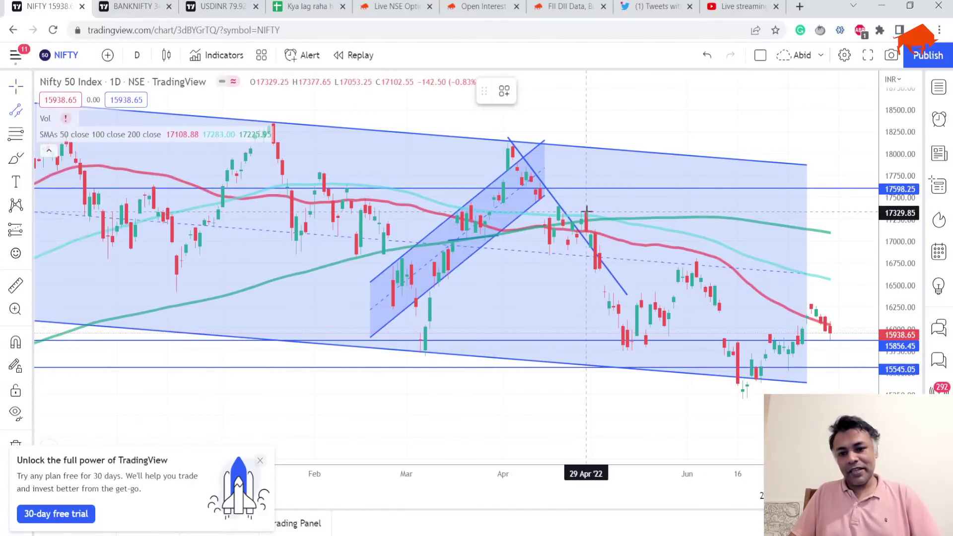
pyautogui.click(586, 206)
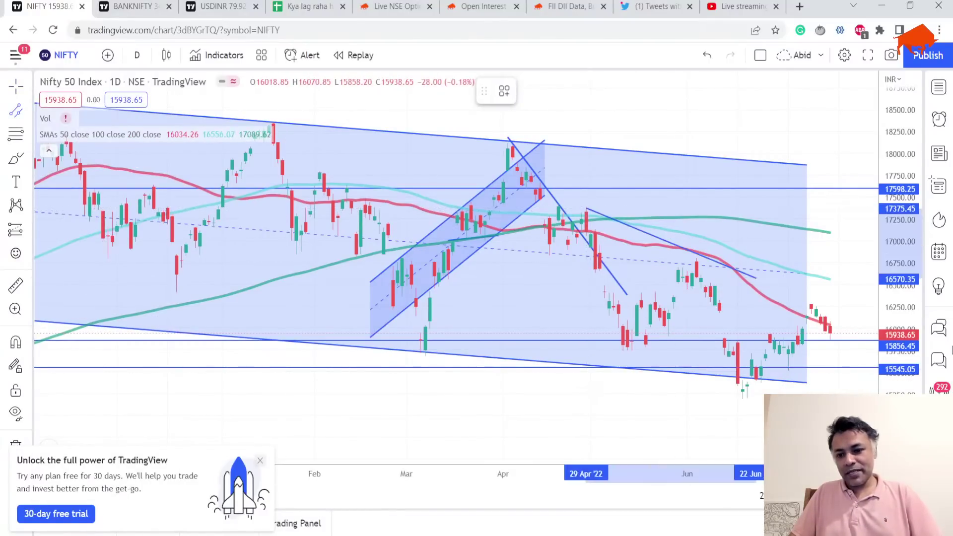
pyautogui.click(866, 332)
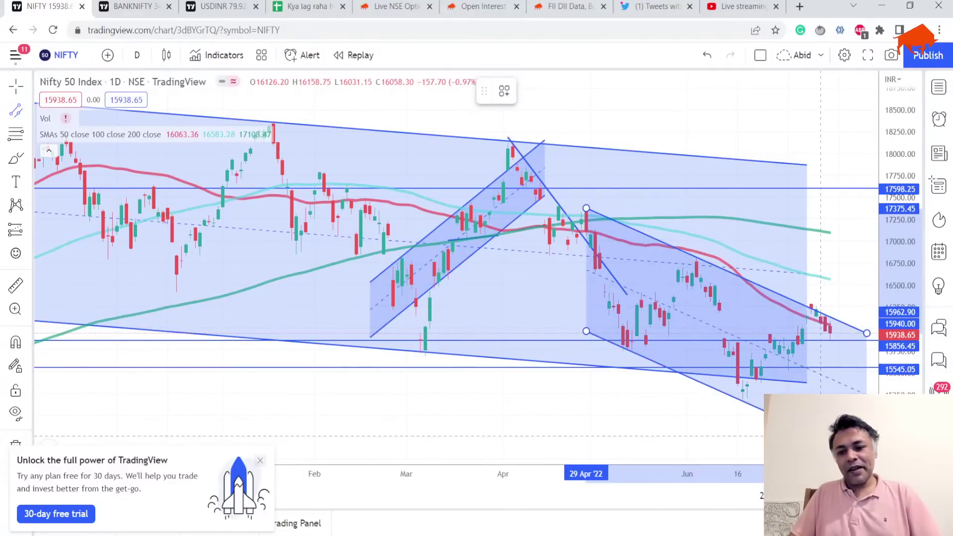
pyautogui.click(586, 330)
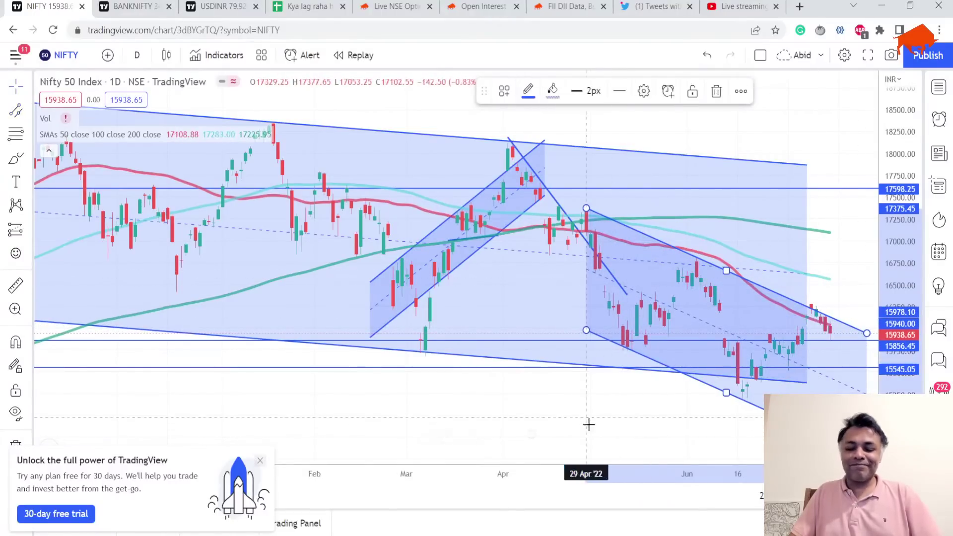
# Draw a rising trend line from about 15135 on 17 Jun '22 up to about 16608, and extend its start back to 25 May '22.
pyautogui.moveTo(554, 412); pyautogui.dragTo(497, 408)
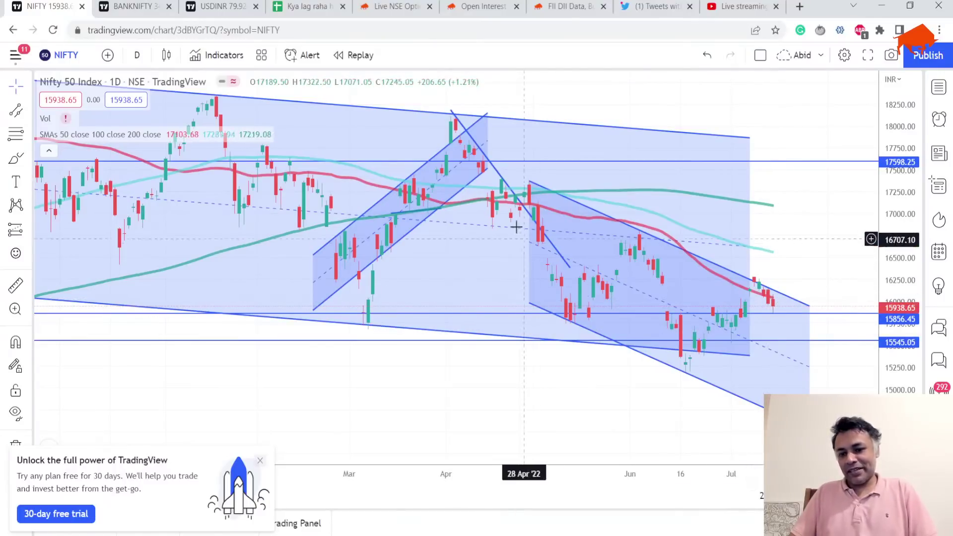
pyautogui.scroll(-3, 672, 170)
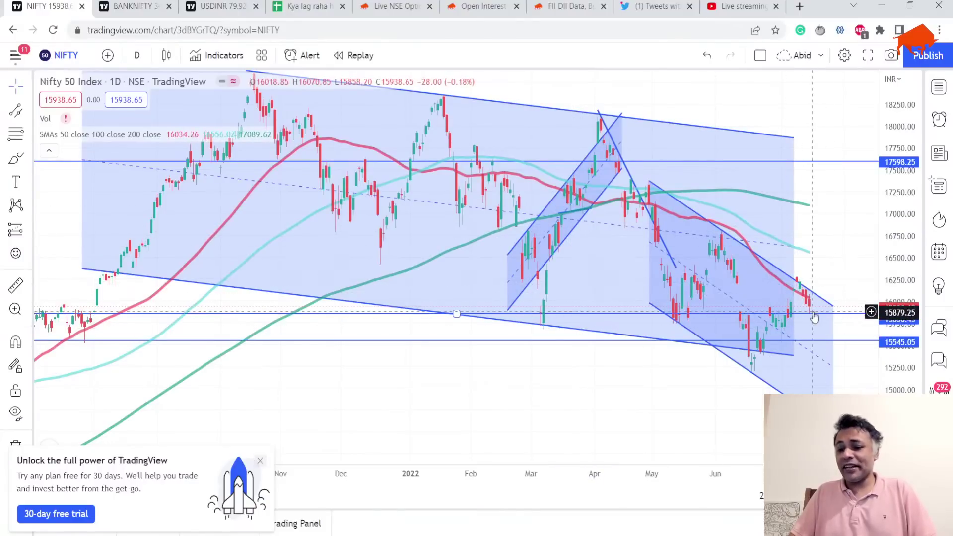
pyautogui.scroll(2, 812, 315)
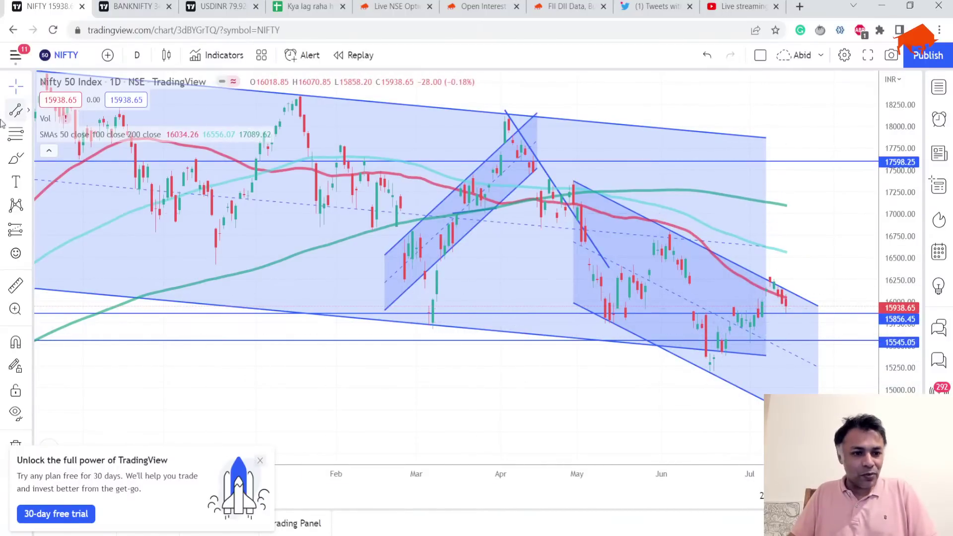
pyautogui.click(29, 111)
pyautogui.click(74, 110)
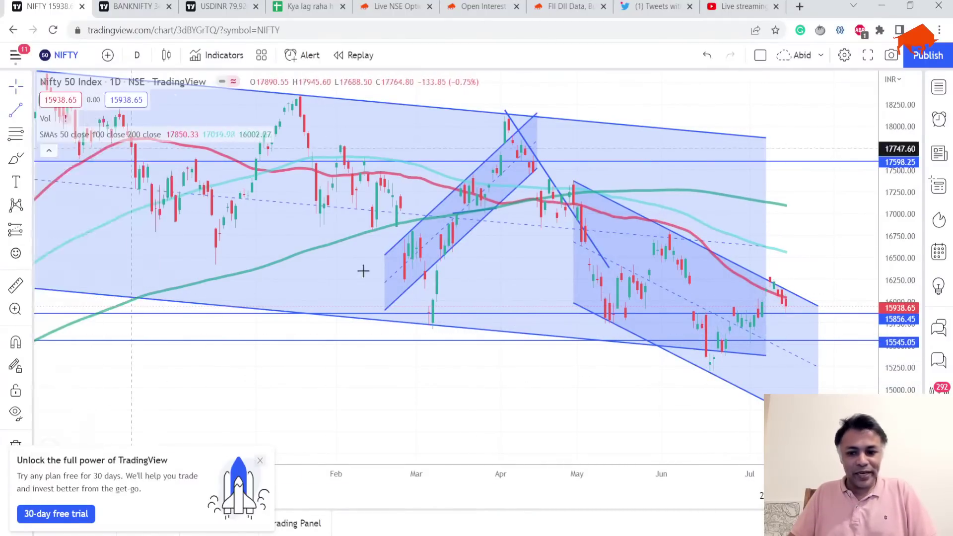
pyautogui.click(710, 376)
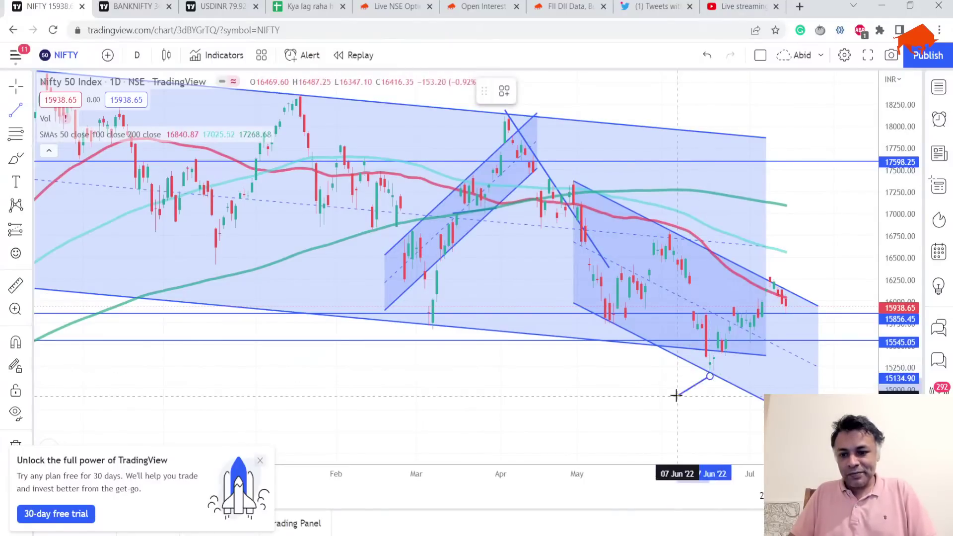
pyautogui.click(862, 247)
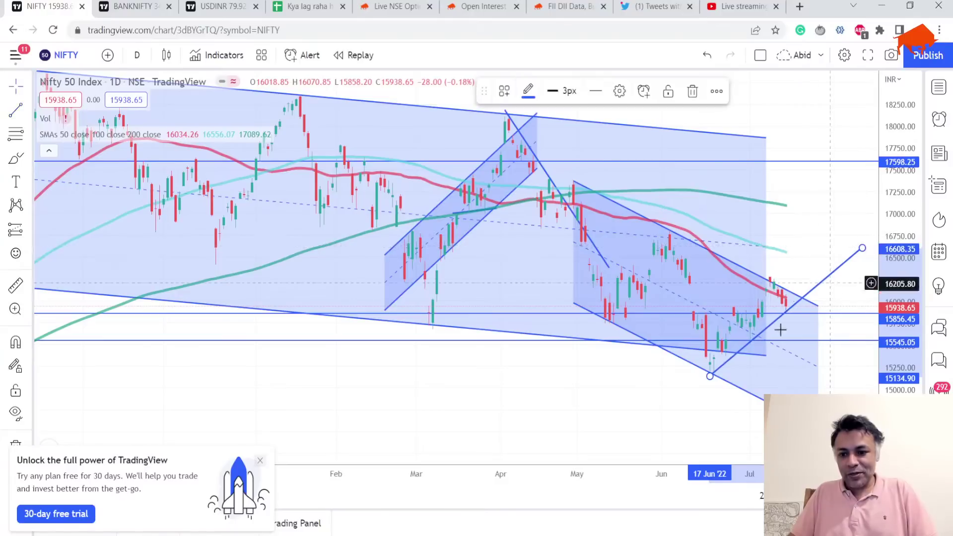
pyautogui.moveTo(710, 376); pyautogui.dragTo(643, 435)
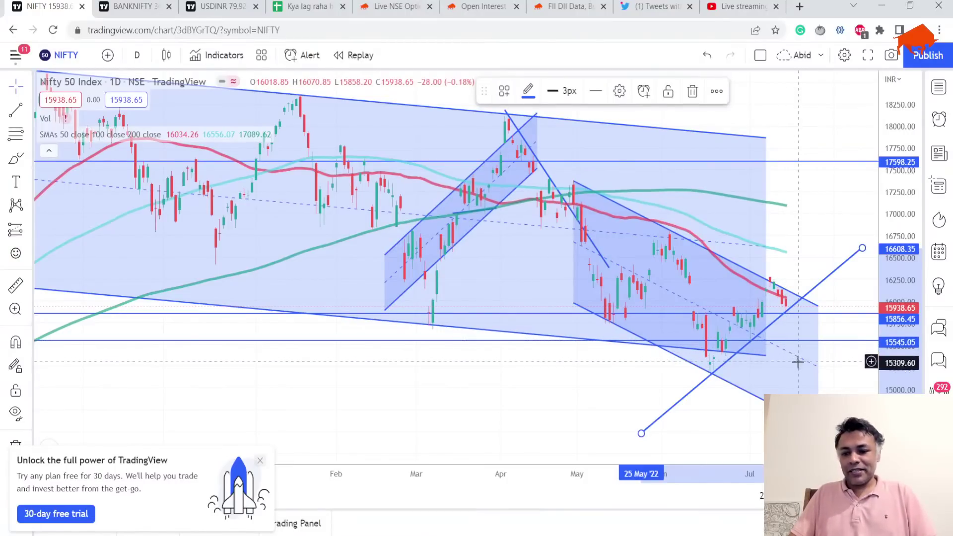
# Examine NIFTY's recent candles against the new channel, the rising trend line and the horizontal support levels.
pyautogui.scroll(-4, 811, 393)
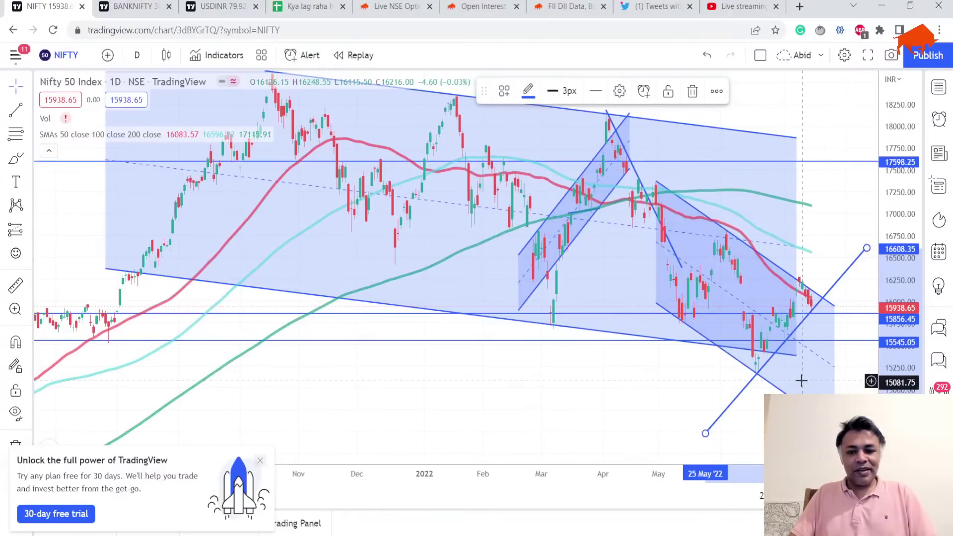
pyautogui.scroll(-2, 806, 380)
pyautogui.scroll(-2, 848, 384)
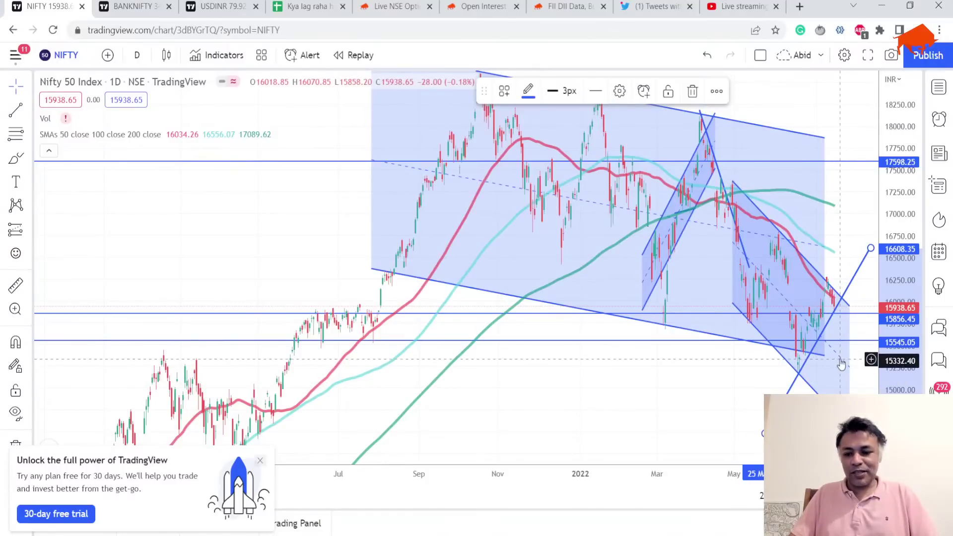
pyautogui.scroll(2, 831, 361)
pyautogui.scroll(3, 831, 362)
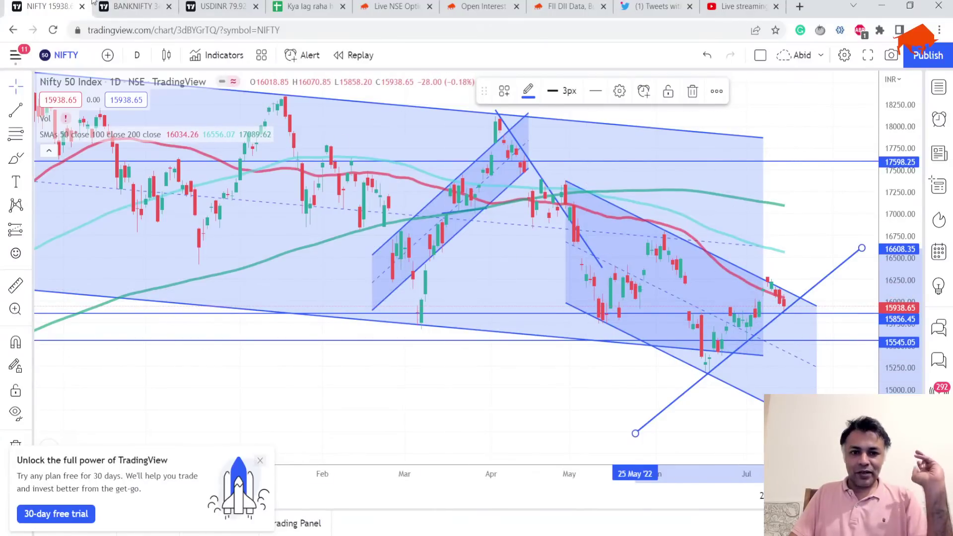
# Examine the BANKNIFTY daily chart's channel and moving averages, and the USDINR daily chart's recent trend.
pyautogui.click(119, 3)
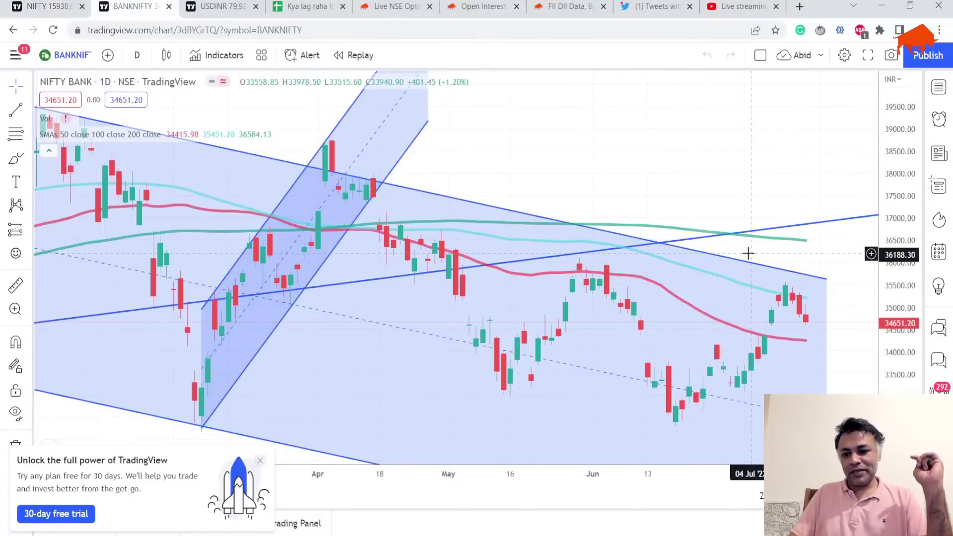
pyautogui.scroll(-5, 794, 322)
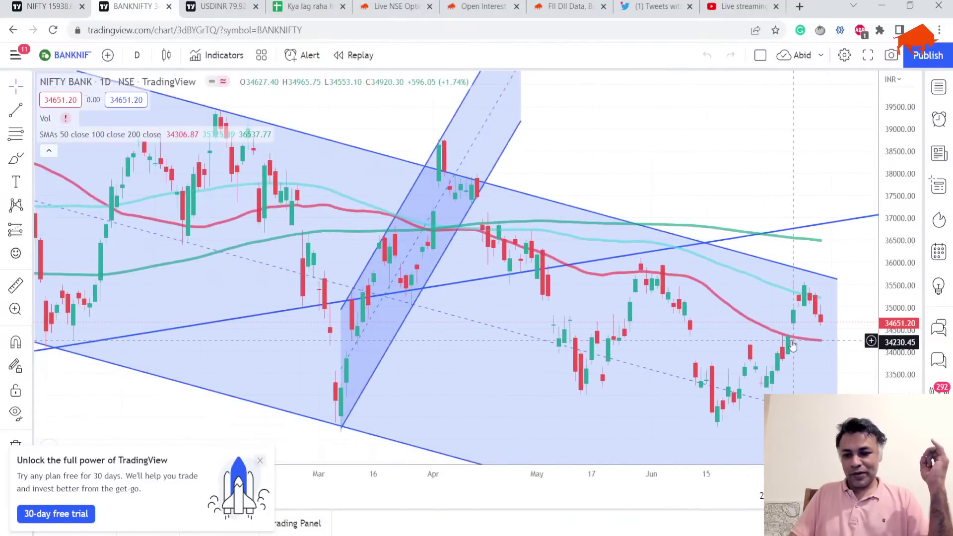
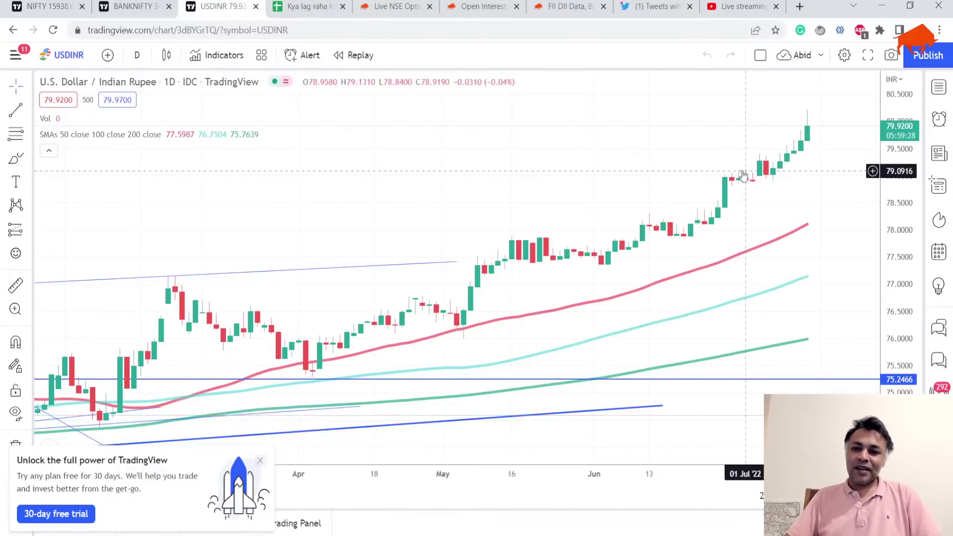
pyautogui.scroll(-2, 789, 132)
pyautogui.scroll(2, 789, 131)
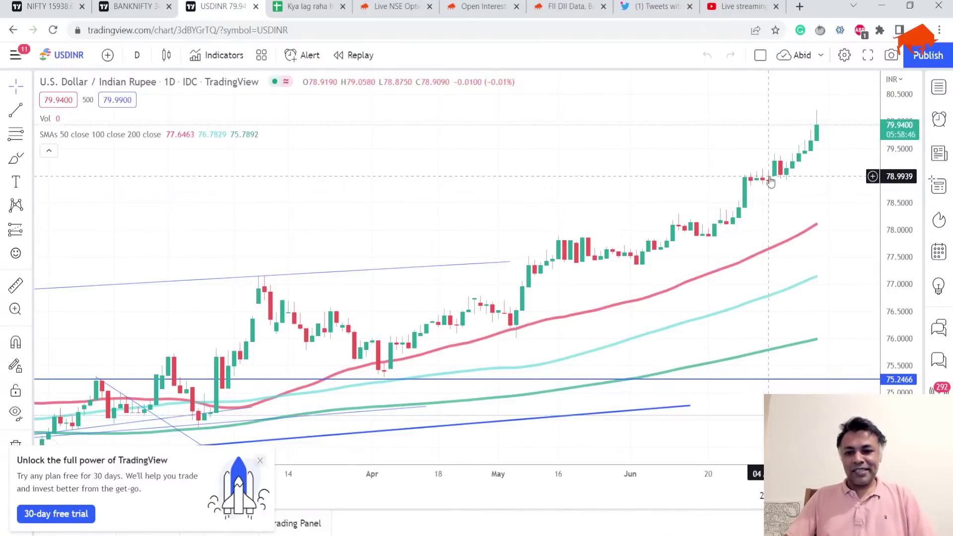
# Switch the NIFTY chart to the weekly timeframe and inspect its latest candles.
pyautogui.scroll(-1, 767, 174)
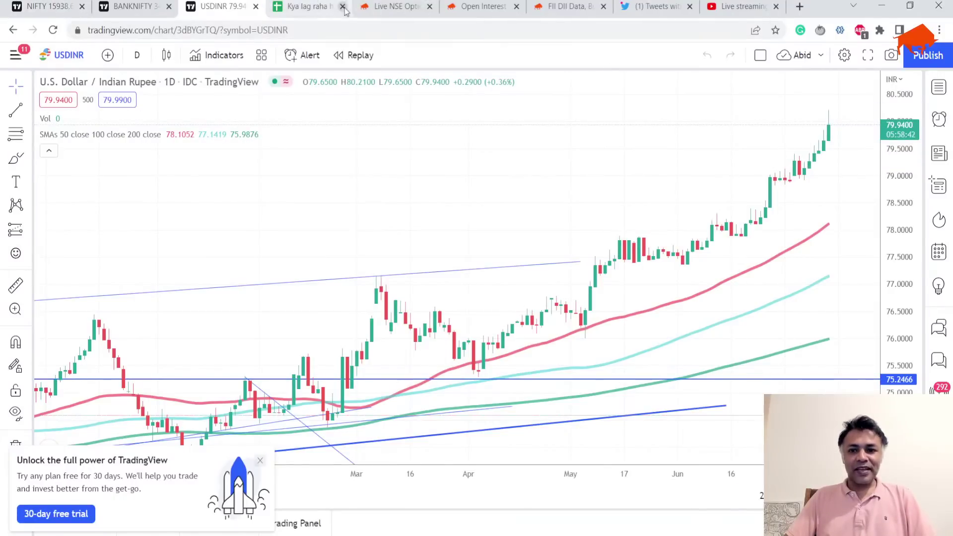
pyautogui.click(46, 5)
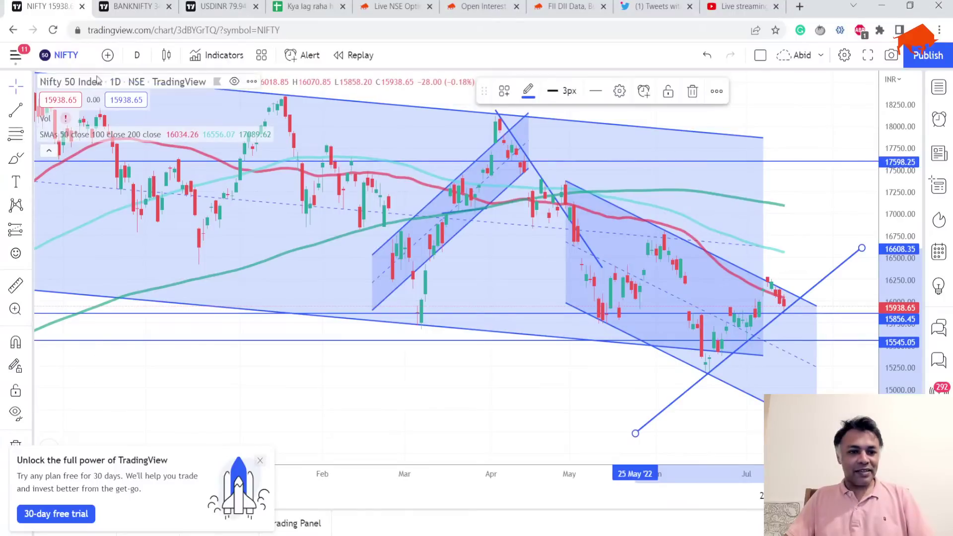
pyautogui.click(137, 55)
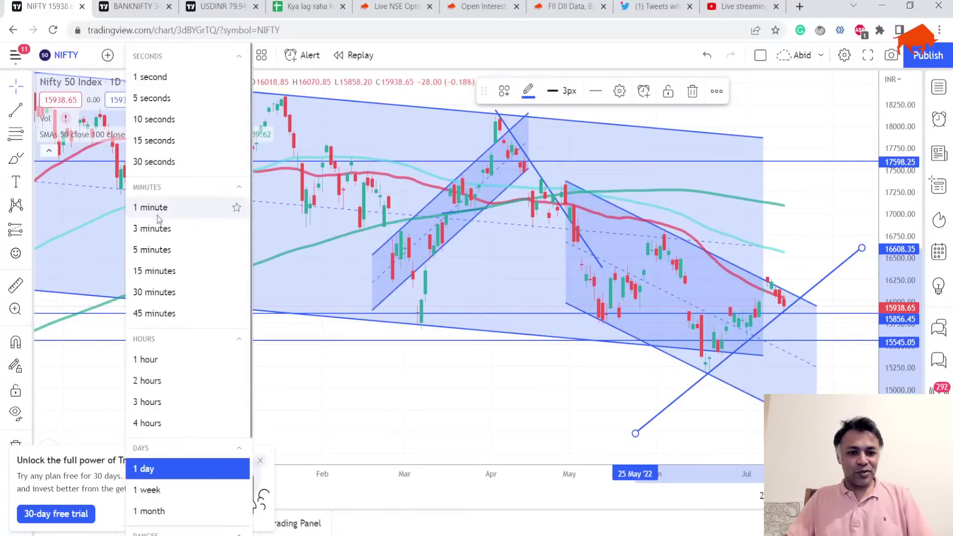
pyautogui.click(177, 492)
pyautogui.scroll(5, 275, 353)
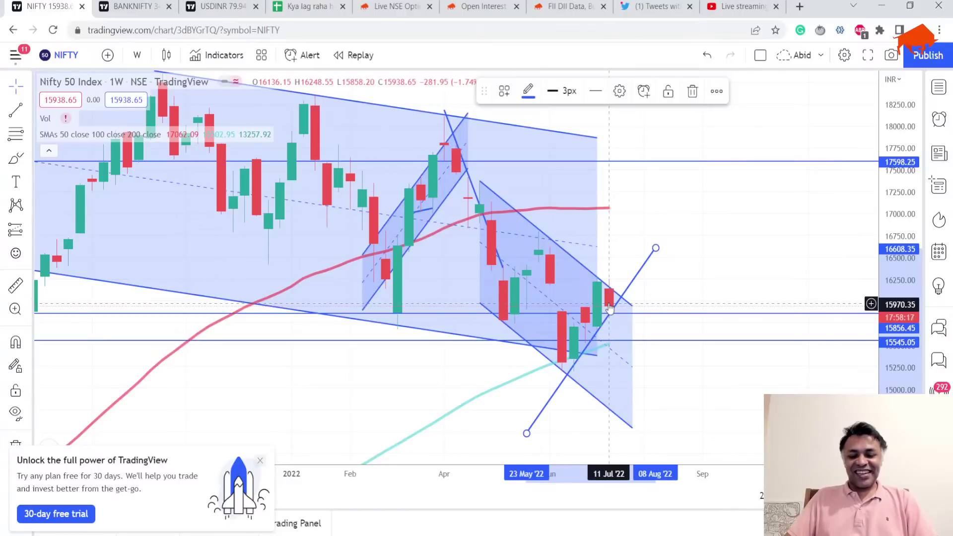
# Switch the BANKNIFTY chart to the weekly timeframe and inspect its latest candles.
pyautogui.click(132, 5)
pyautogui.click(137, 55)
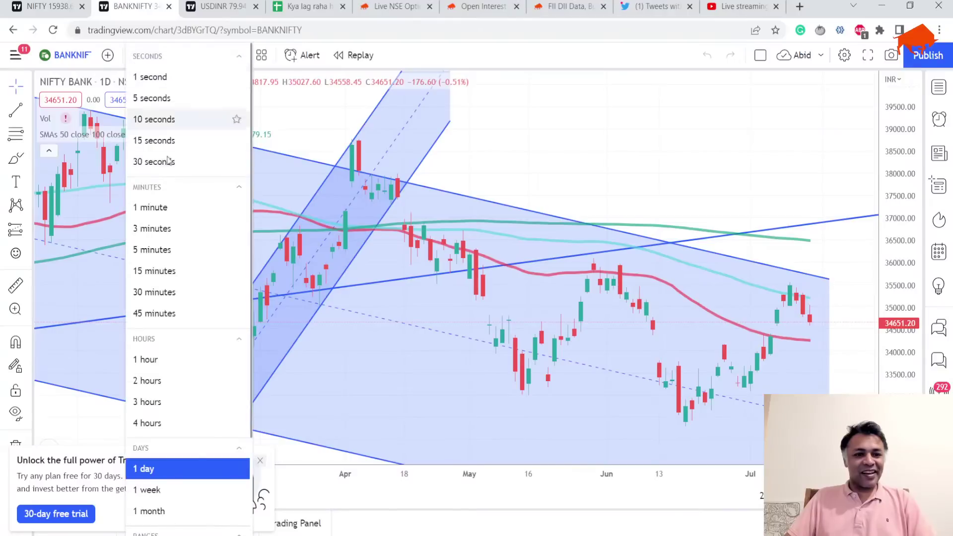
pyautogui.click(185, 490)
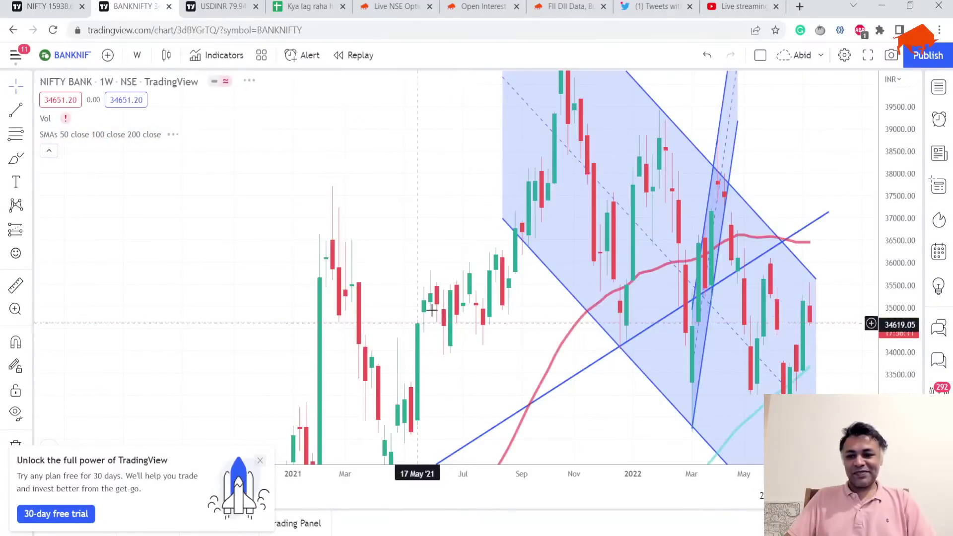
pyautogui.scroll(3, 431, 318)
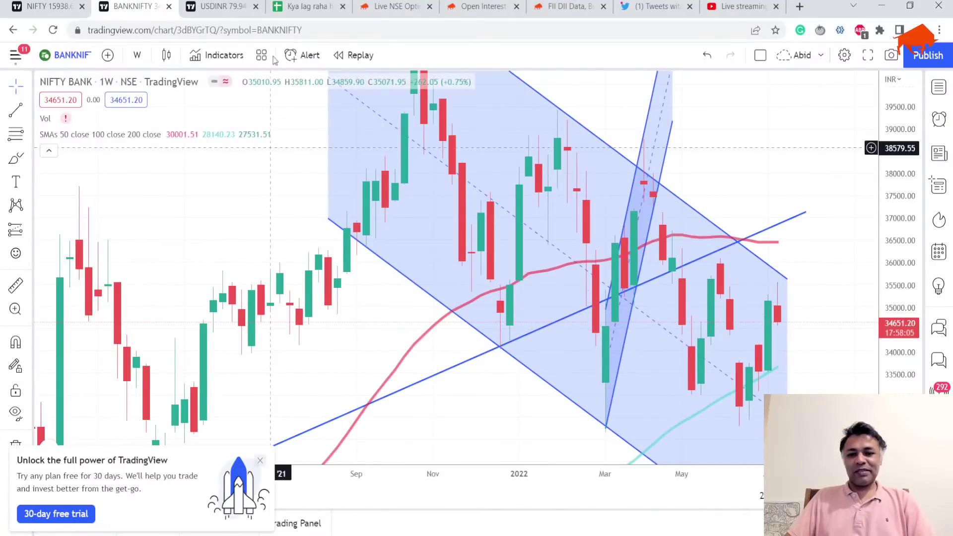
# Set the USDINR chart to the weekly timeframe, inspect its recent candles, and return to the BANKNIFTY weekly chart.
pyautogui.click(218, 6)
pyautogui.click(135, 55)
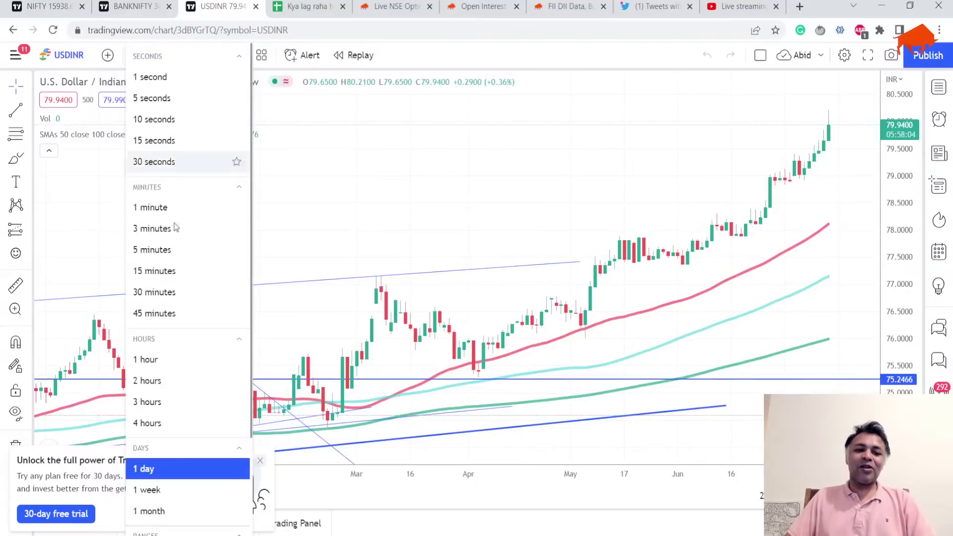
pyautogui.click(149, 489)
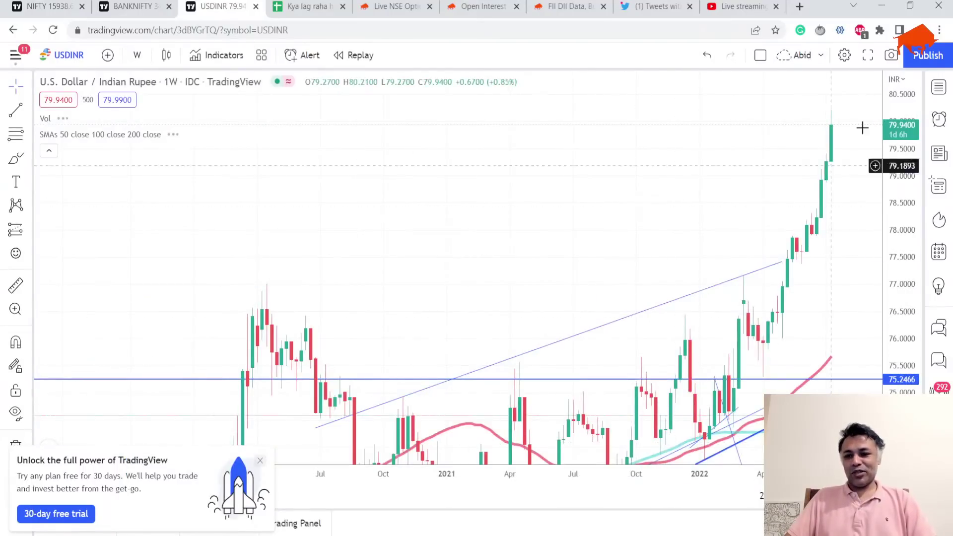
pyautogui.scroll(2, 844, 131)
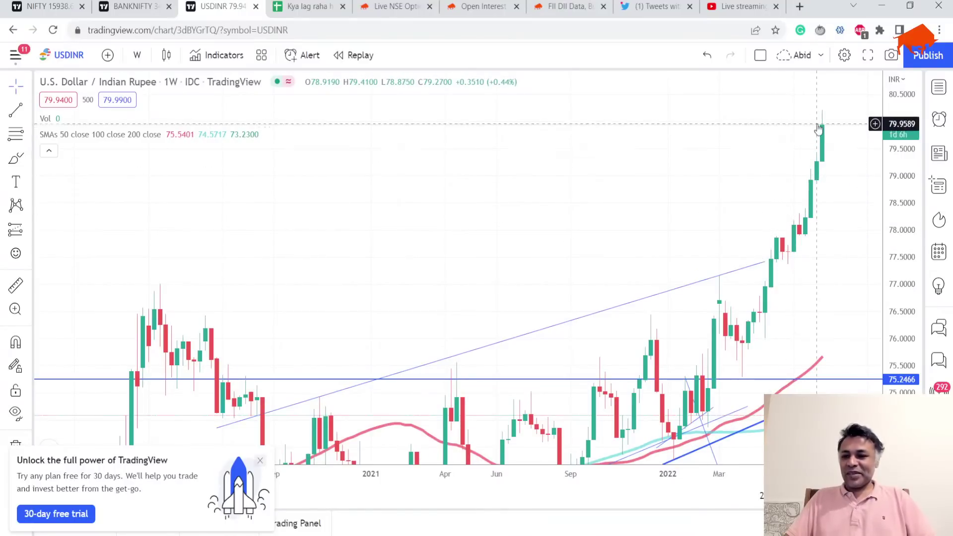
pyautogui.click(130, 6)
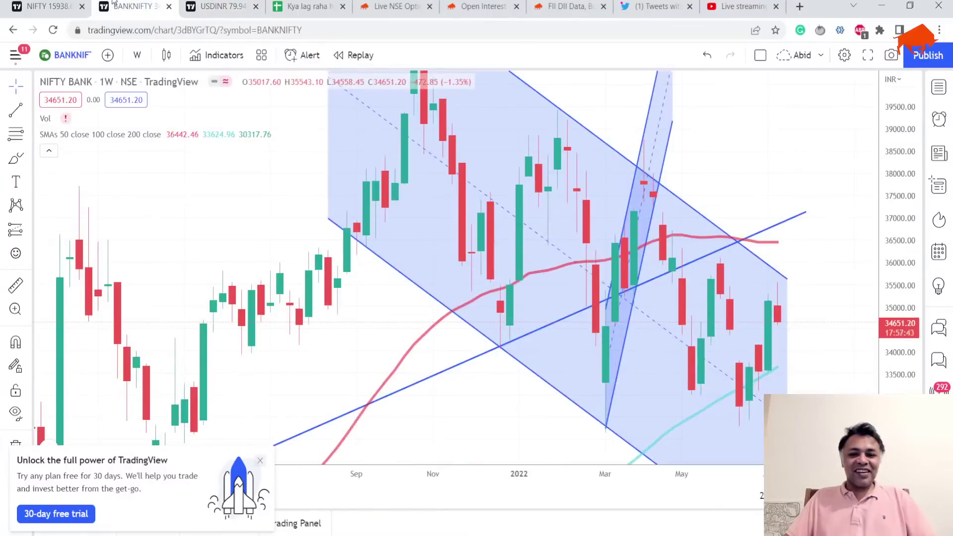
# Append "BANKNIFTY and NIFTY both forming Bearish Harami reversal patterns on Weekly candles" to the 15-Jul Chart note in B4, after a blank line.
pyautogui.click(306, 7)
pyautogui.click(426, 221)
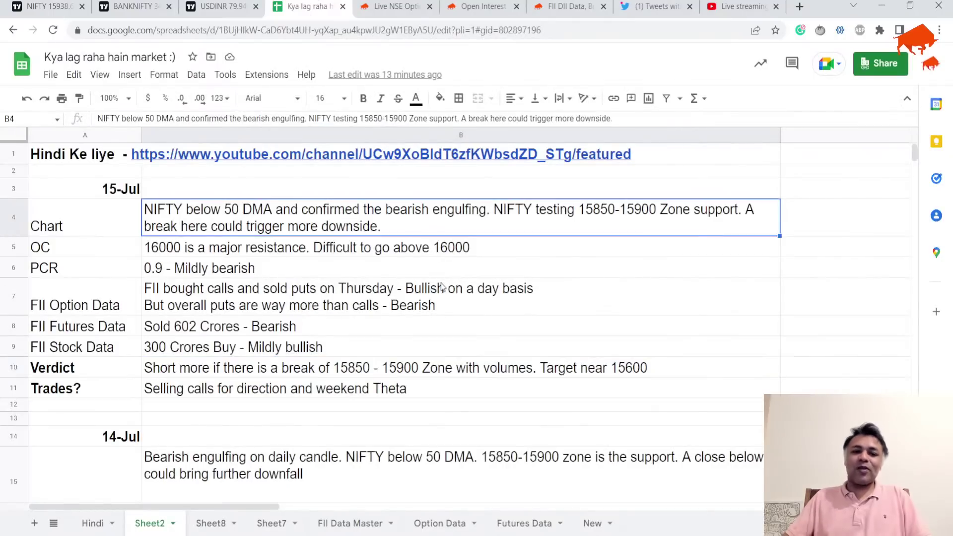
pyautogui.press('Return')
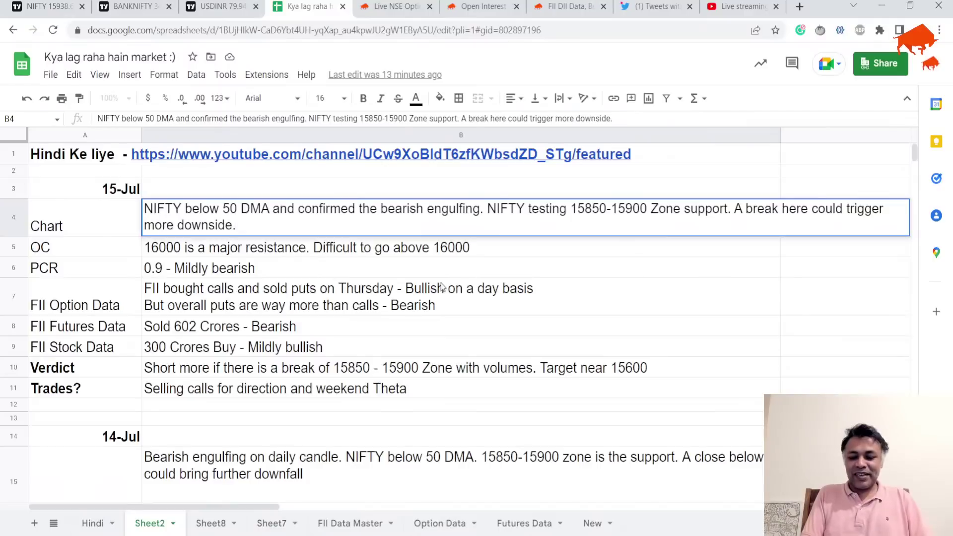
pyautogui.hotkey('alt', 'Return')
pyautogui.hotkey('alt', 'Return')
pyautogui.write('BANKNIF')
pyautogui.press('BackSpace')
pyautogui.write('NIFTY ')
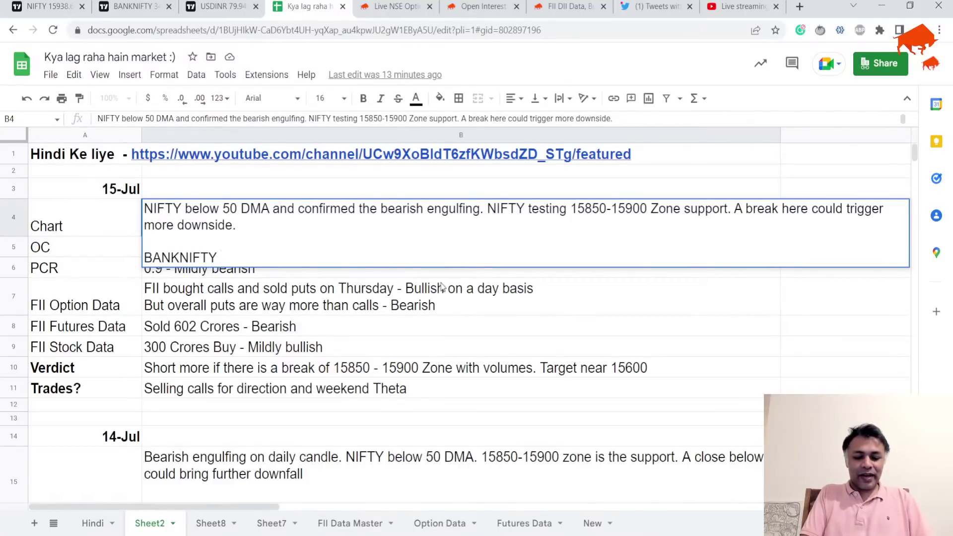
pyautogui.write('and NIFTY ')
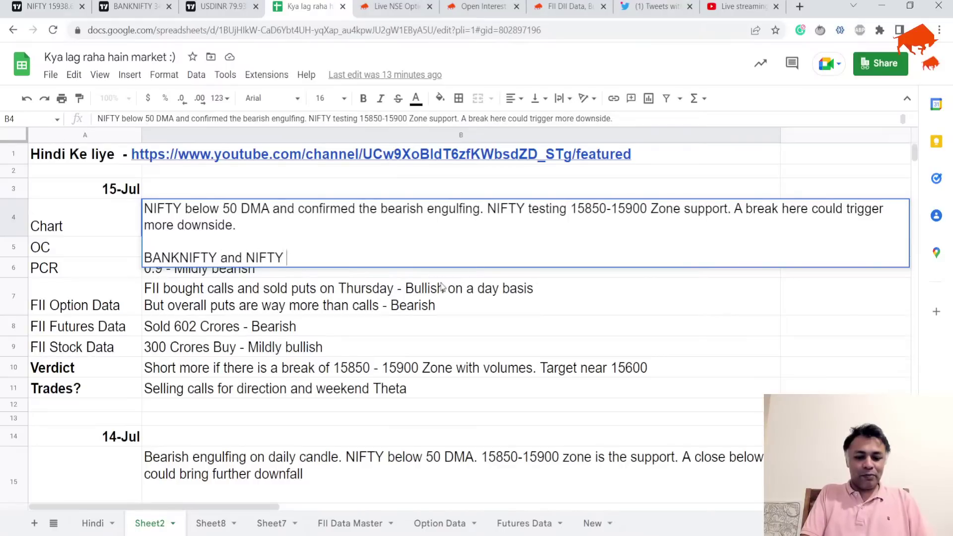
pyautogui.write('both forming ')
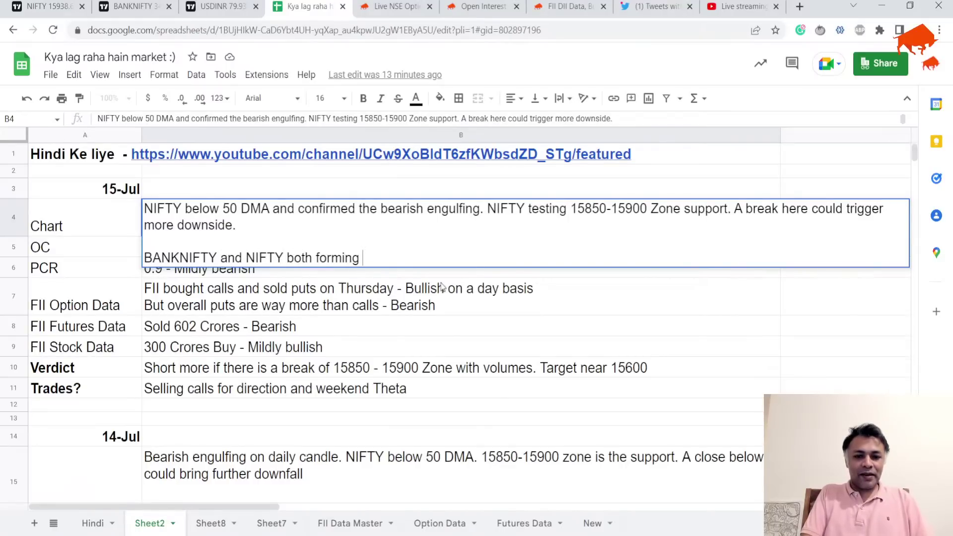
pyautogui.write('Bearish H')
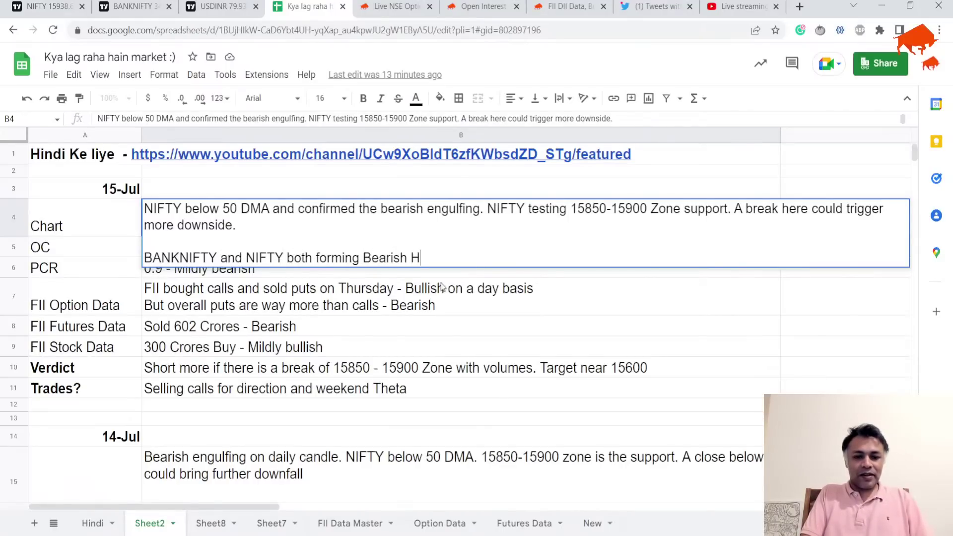
pyautogui.write('arami reversa')
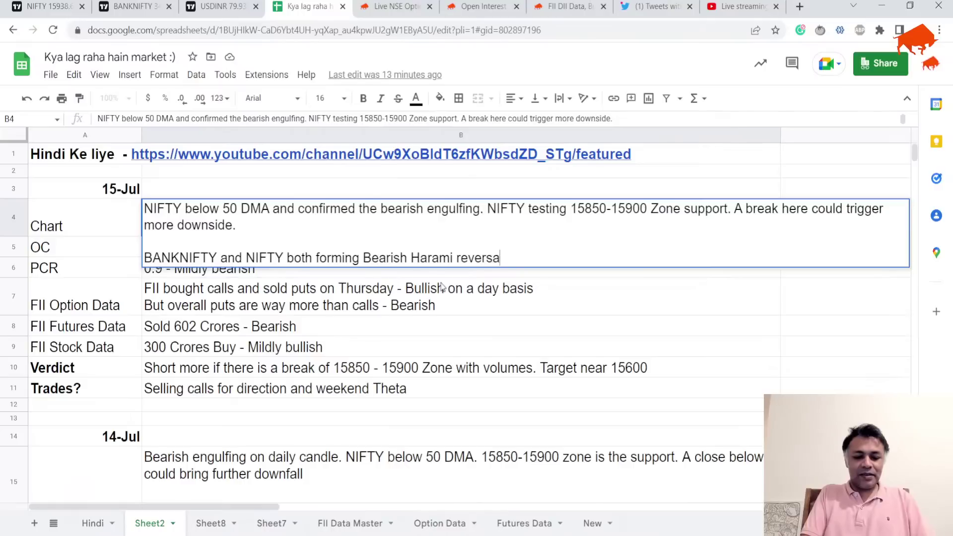
pyautogui.write('k l patter')
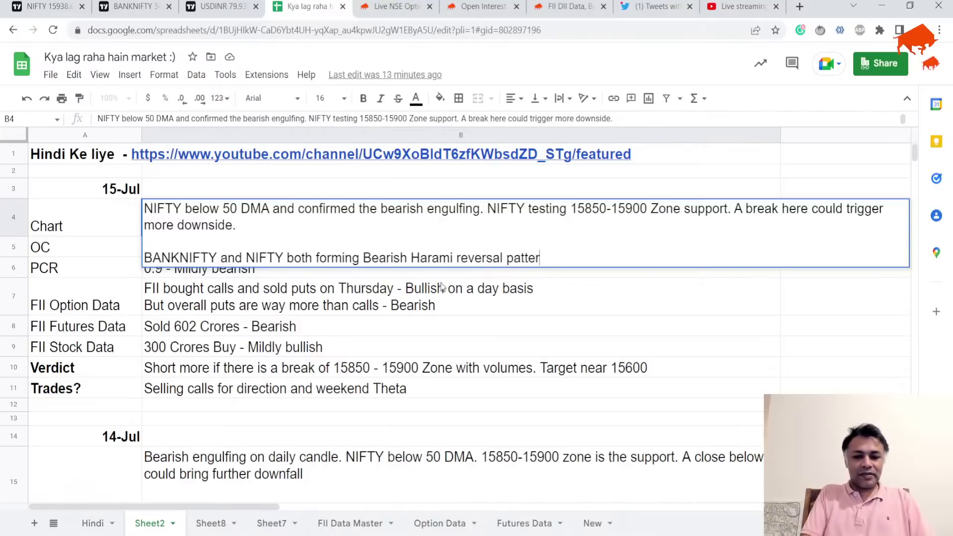
pyautogui.write('ns on Weekly')
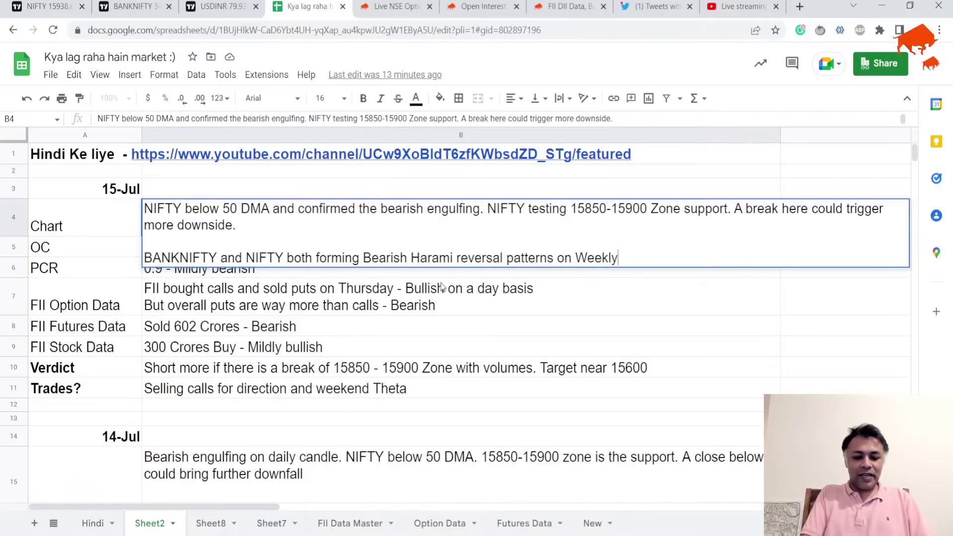
pyautogui.write(' candles')
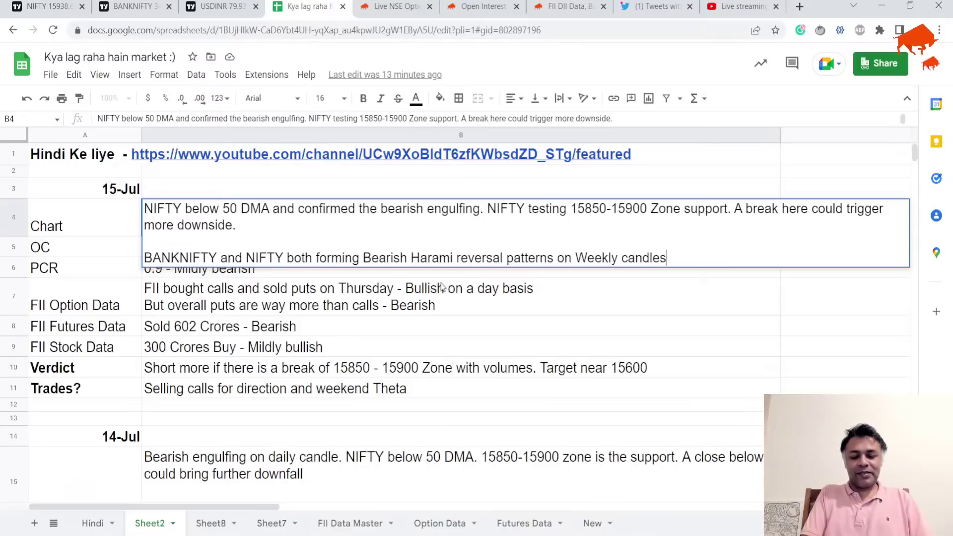
pyautogui.press('Return')
# Review the 15-Jul notes row by row from Chart through OC, PCR and the FII data to Verdict.
pyautogui.press('Up')
pyautogui.press('Return')
pyautogui.press('Escape')
pyautogui.press('Up')
pyautogui.press('Down')
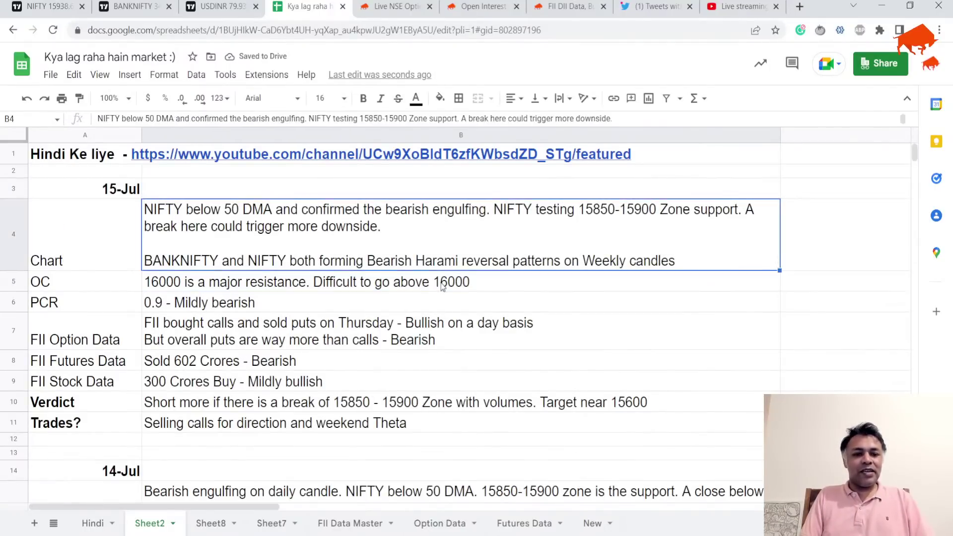
pyautogui.press('Down')
pyautogui.press('Up')
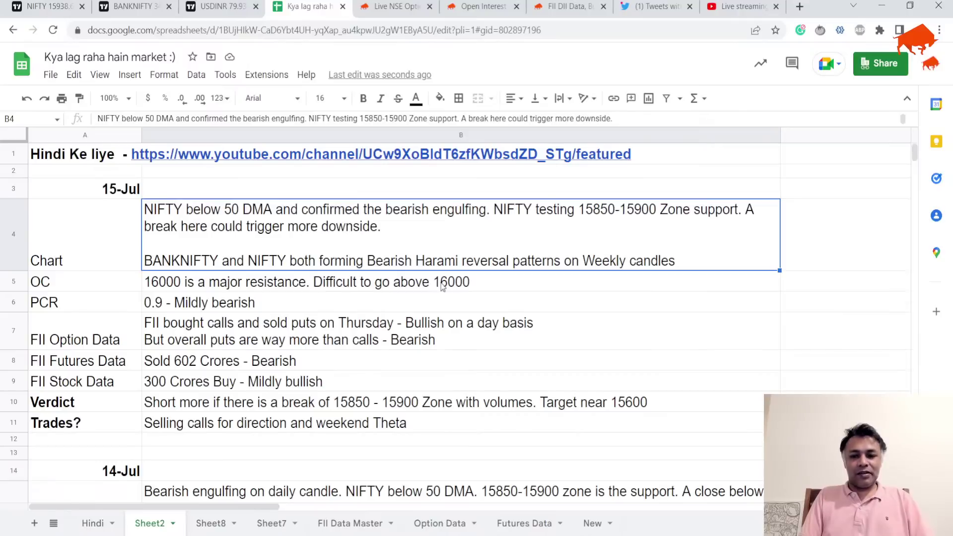
pyautogui.press('Down')
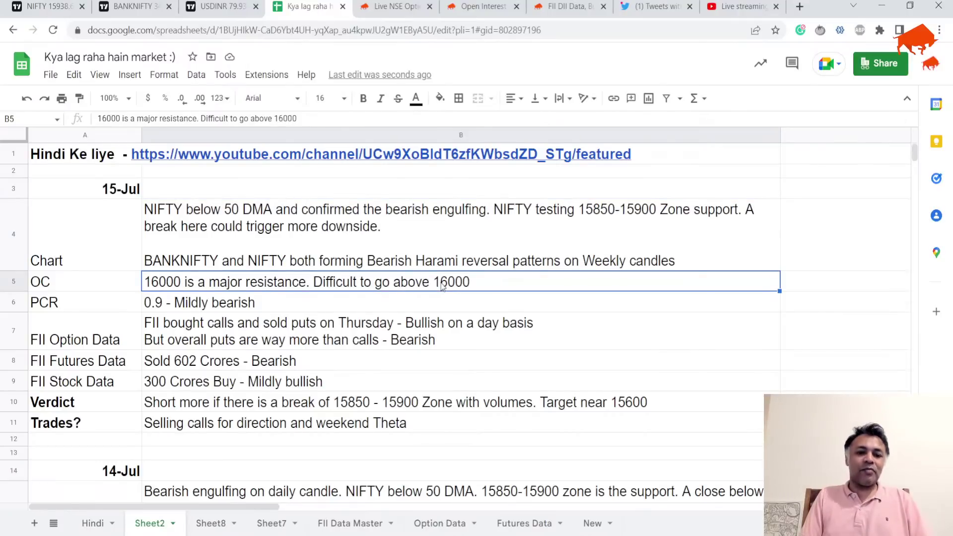
pyautogui.press('Down')
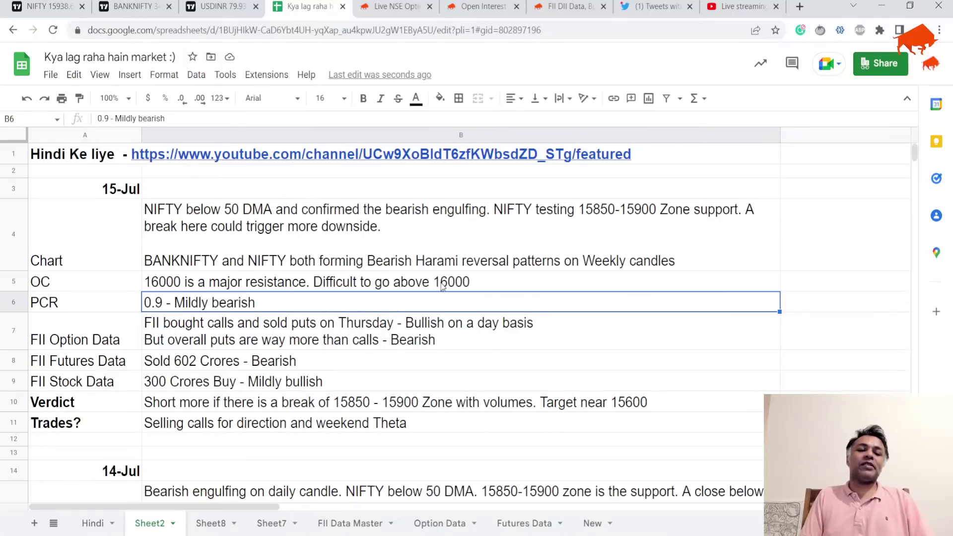
pyautogui.press('Down')
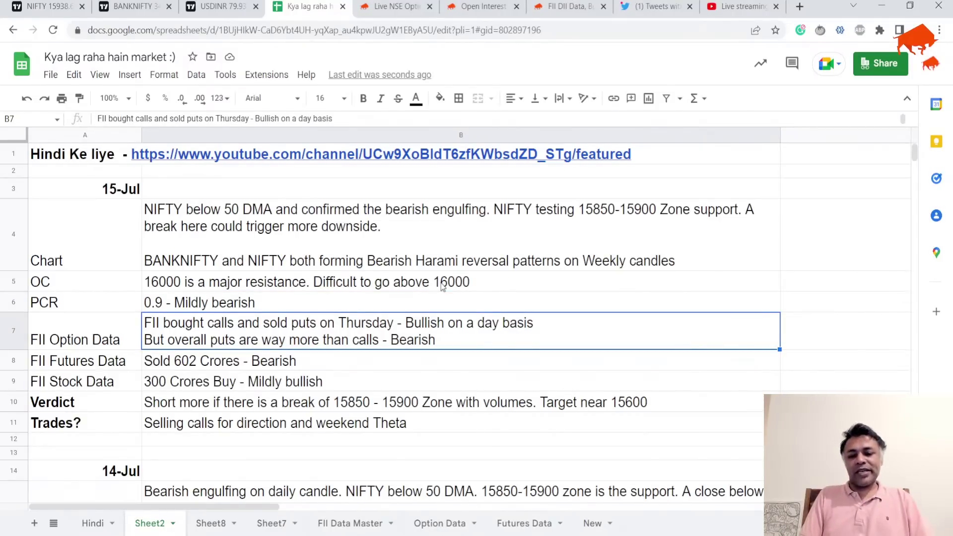
pyautogui.press('Down')
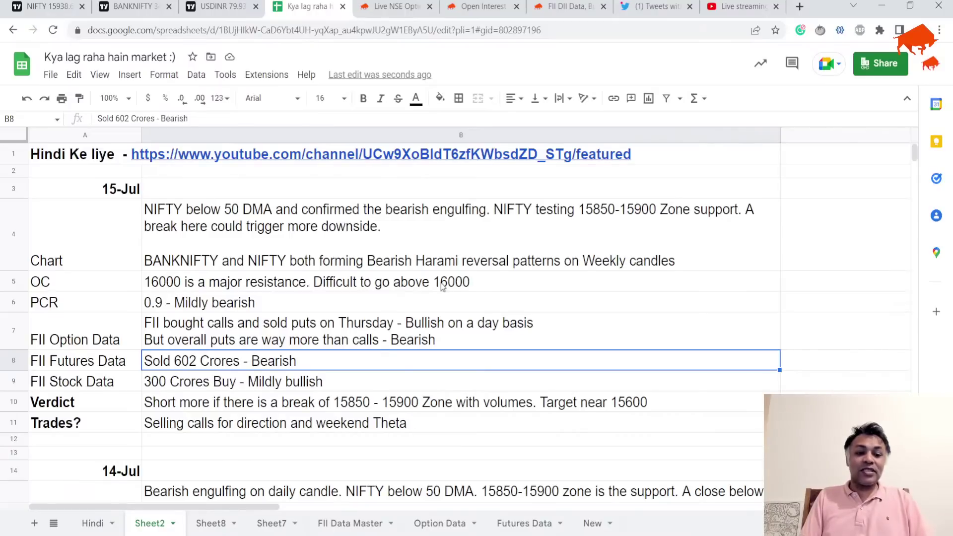
pyautogui.press('Down')
pyautogui.press('Down')
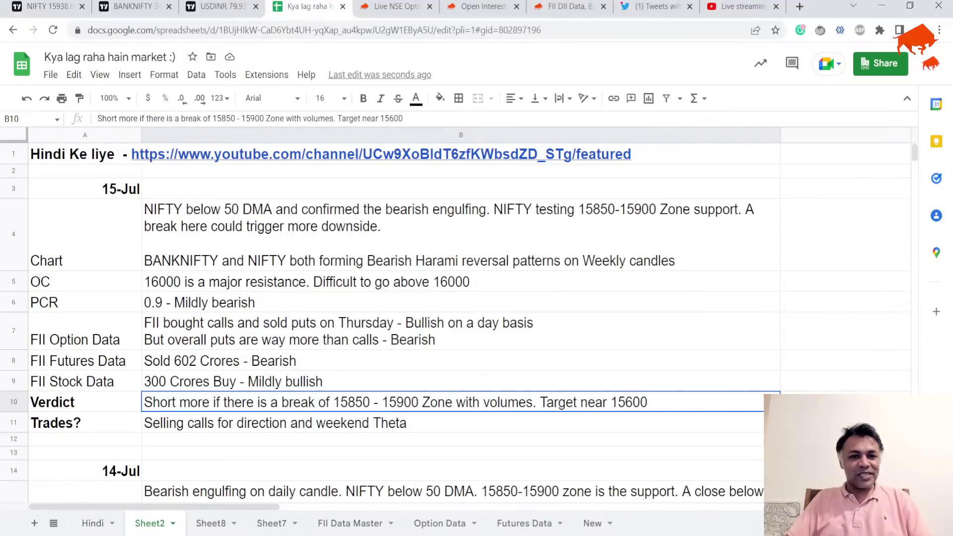
# Replace the NIFTY chart with the HDFC chart and examine its recent daily candles against the moving averages.
pyautogui.click(59, 6)
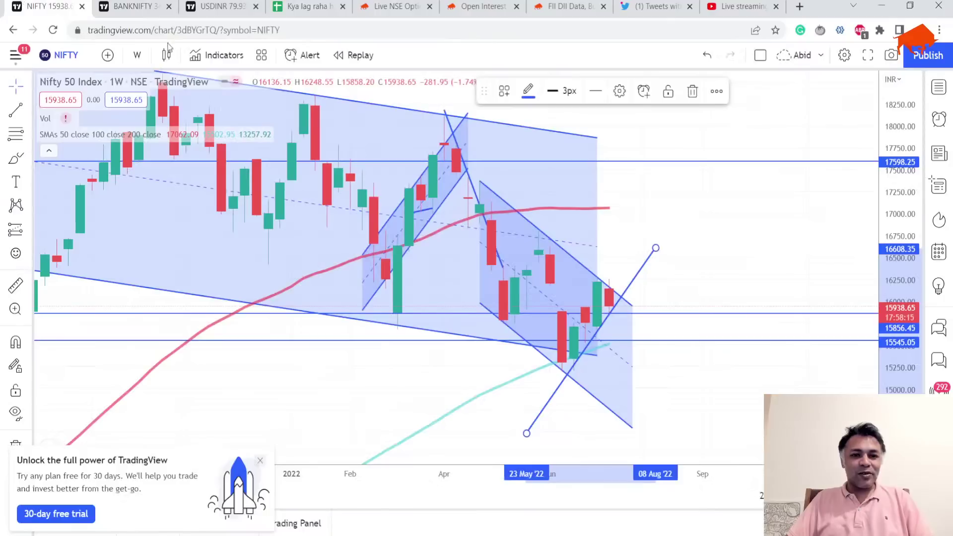
pyautogui.click(311, 29)
pyautogui.doubleClick(310, 28)
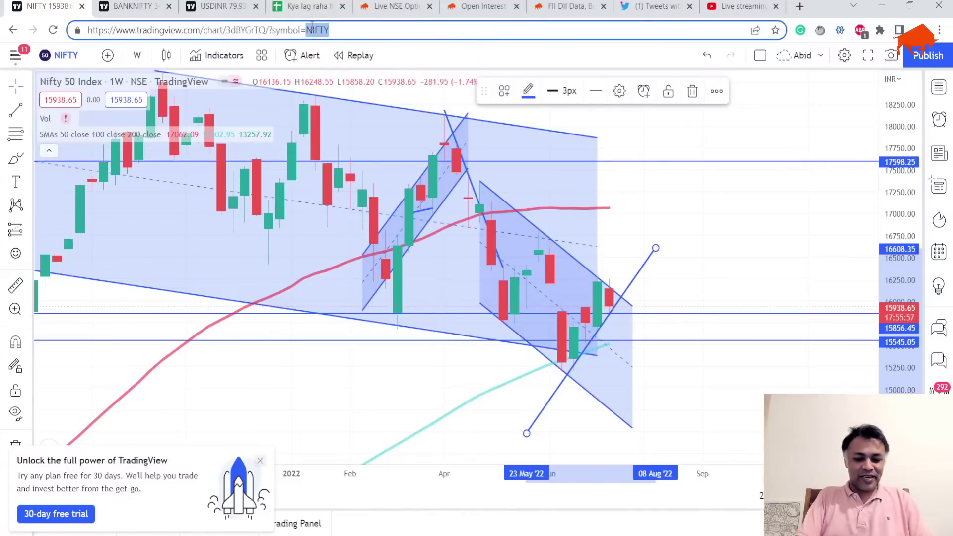
pyautogui.write('HDFC')
pyautogui.press('Return')
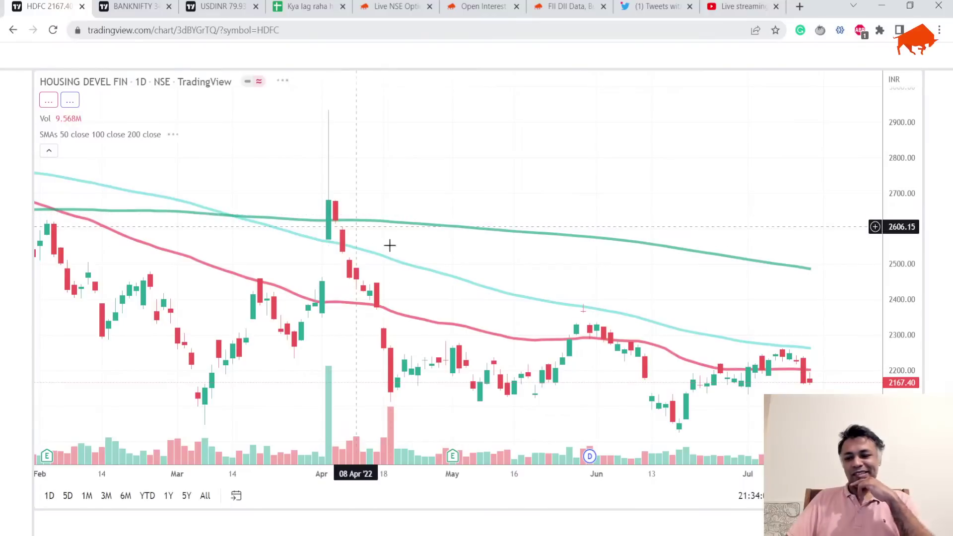
pyautogui.scroll(-5, 620, 368)
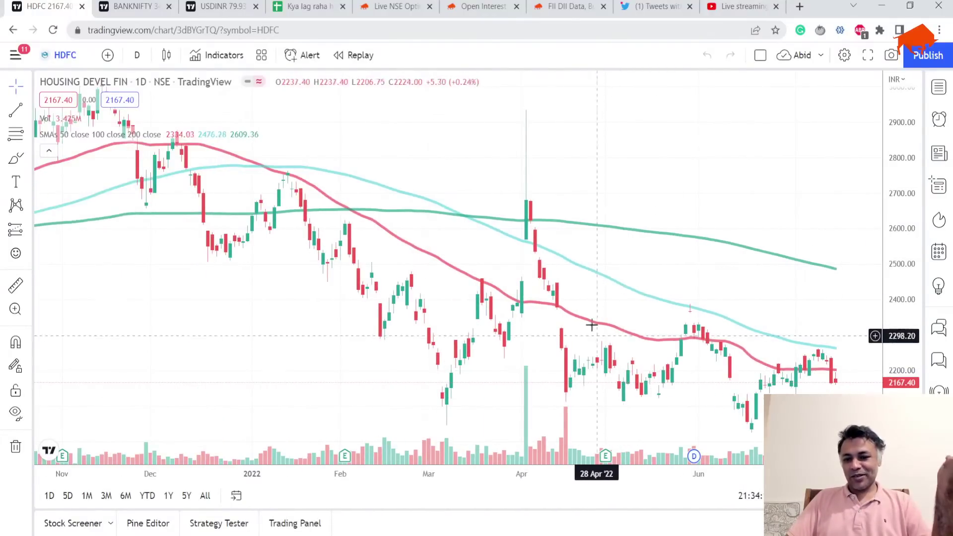
pyautogui.scroll(3, 595, 331)
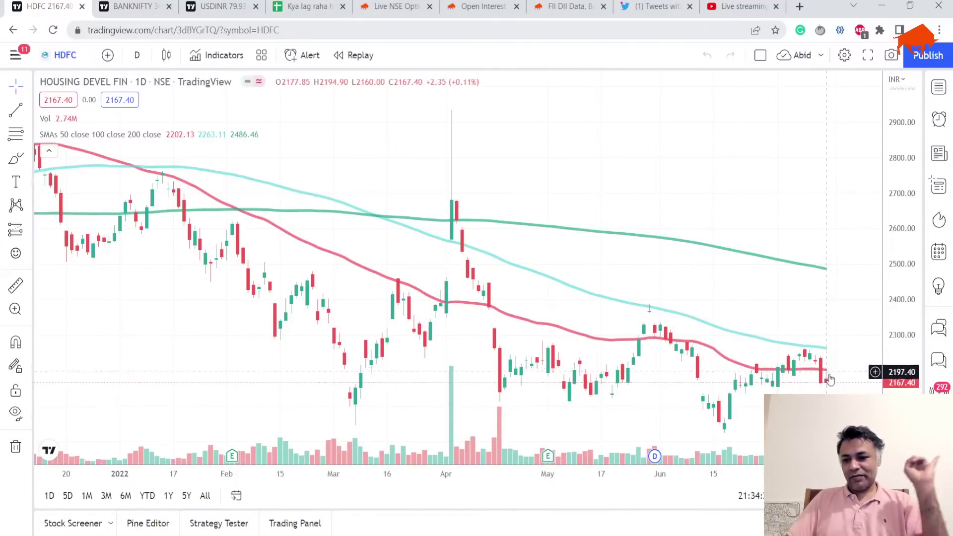
# Switch the HDFC chart to the weekly timeframe and view its longer price history.
pyautogui.click(139, 55)
pyautogui.click(185, 492)
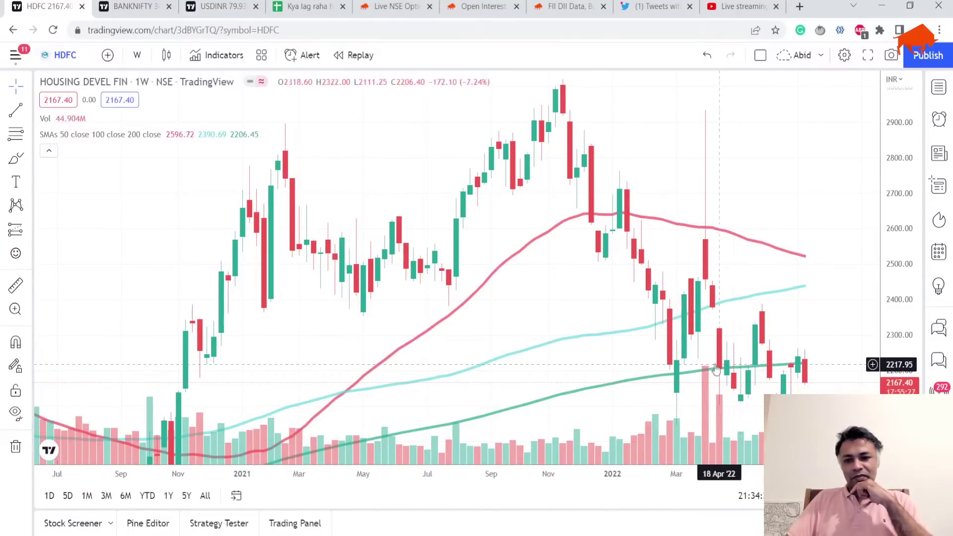
pyautogui.scroll(-2, 692, 365)
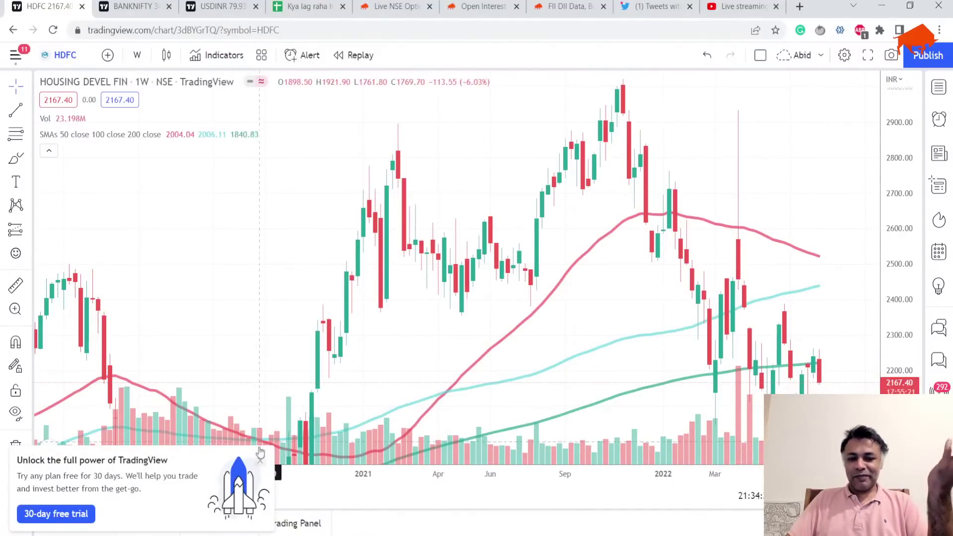
# Dismiss the free-trial promotion and examine the weekly HDFC candles against the moving averages over a longer history.
pyautogui.click(259, 461)
pyautogui.scroll(-2, 544, 374)
pyautogui.scroll(2, 544, 374)
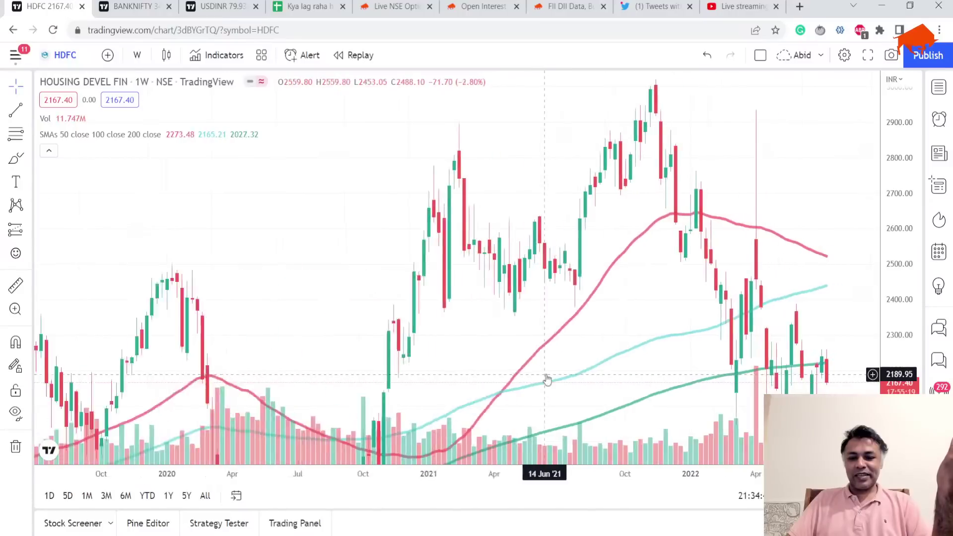
pyautogui.scroll(-3, 872, 292)
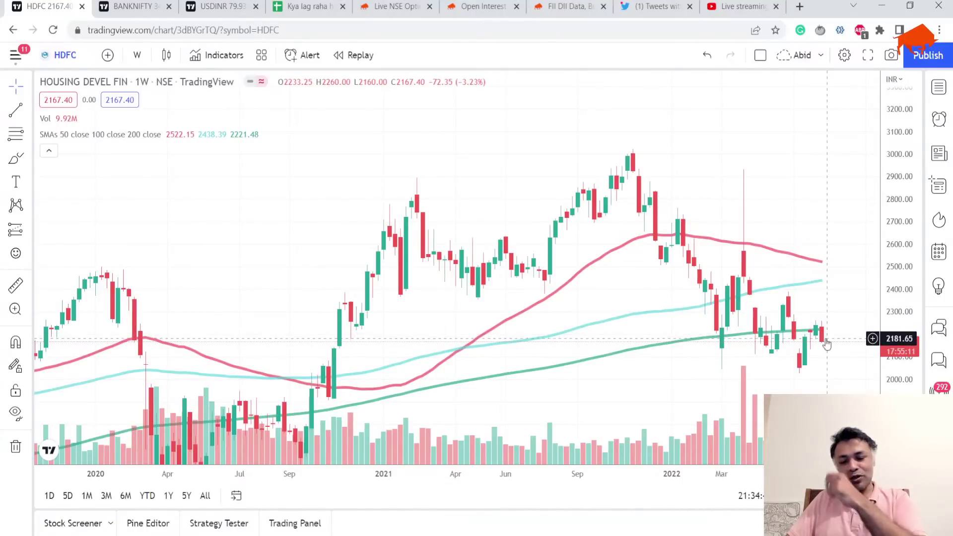
pyautogui.scroll(-2, 846, 369)
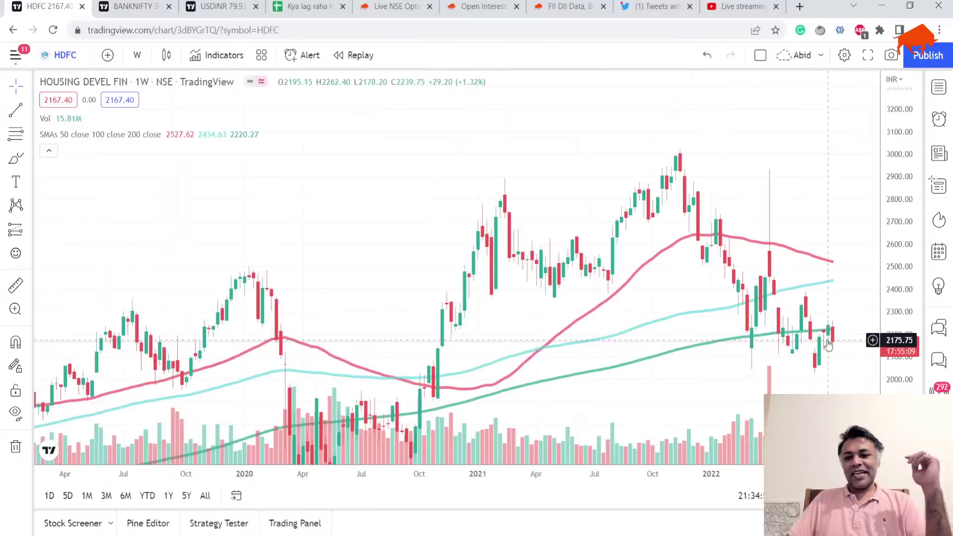
pyautogui.scroll(-2, 905, 317)
pyautogui.scroll(-2, 905, 318)
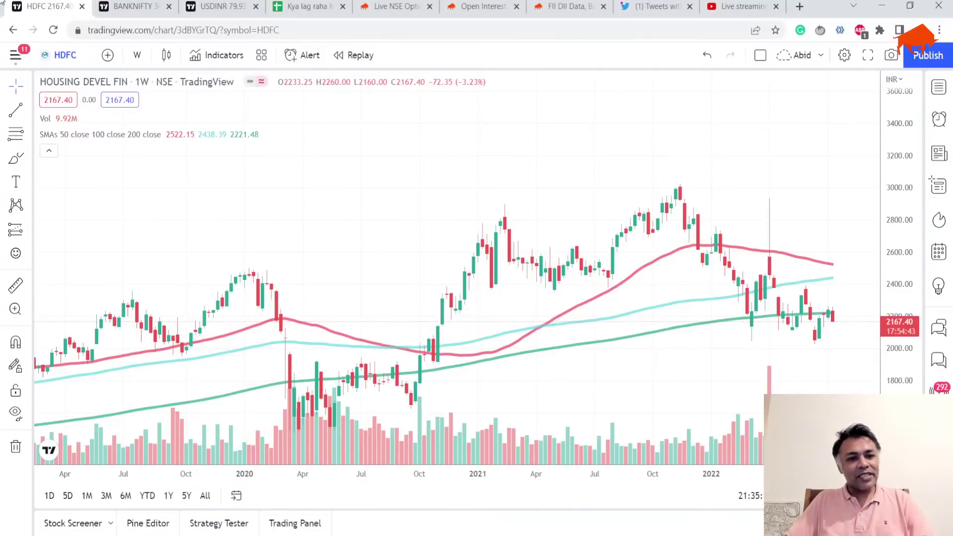
# Replace the HDFC chart with the NSE stock HDFCBANK and examine its weekly candles against the moving averages.
pyautogui.click(75, 51)
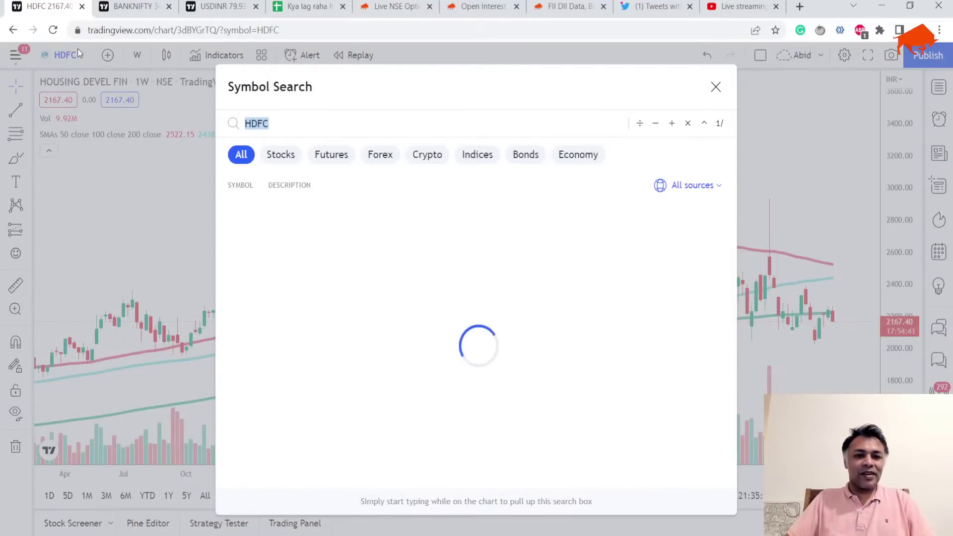
pyautogui.press('End')
pyautogui.write('BANK')
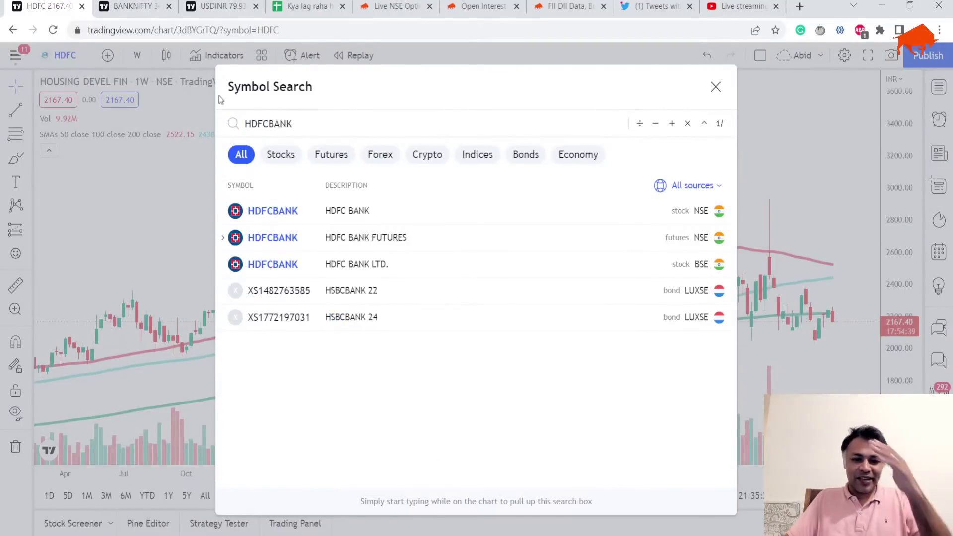
pyautogui.click(268, 207)
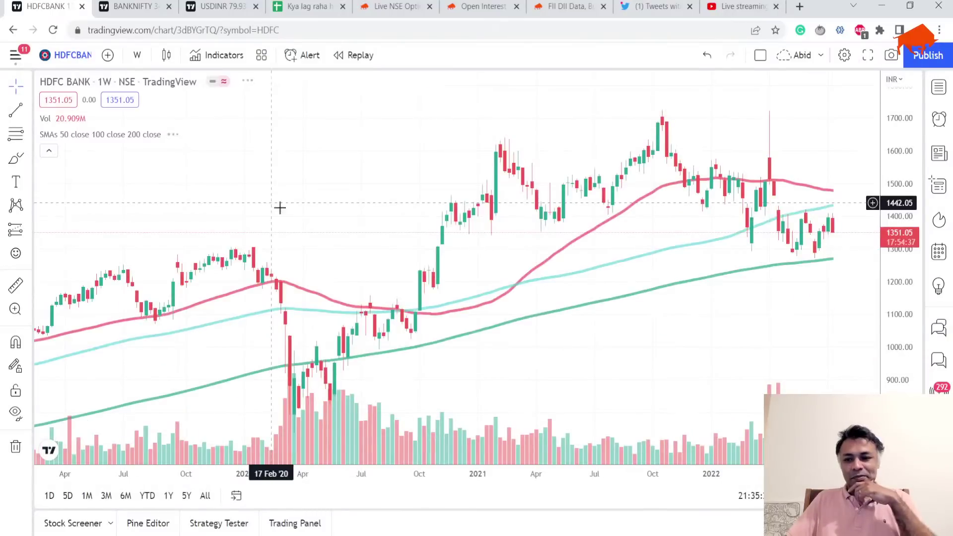
pyautogui.scroll(2, 610, 276)
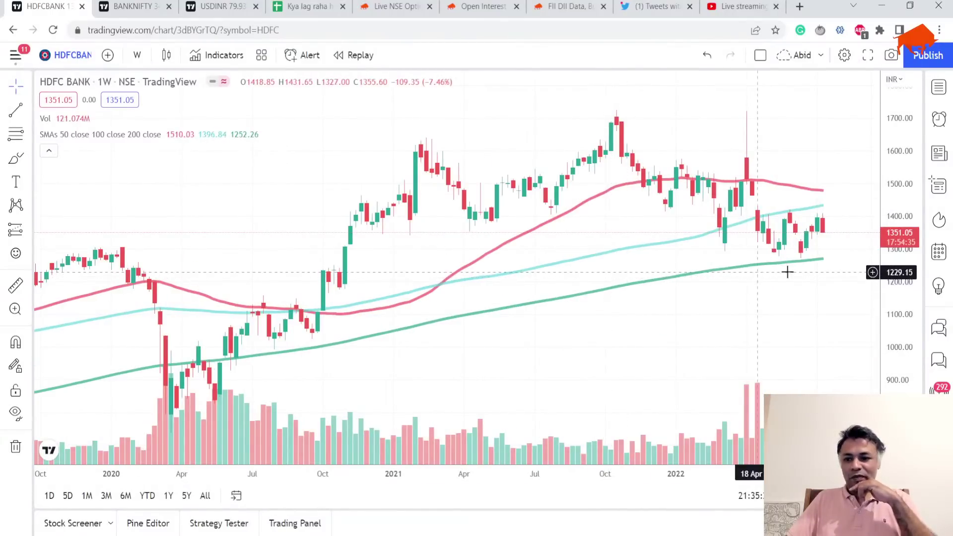
pyautogui.scroll(2, 767, 263)
pyautogui.scroll(-2, 779, 234)
pyautogui.scroll(-1, 779, 234)
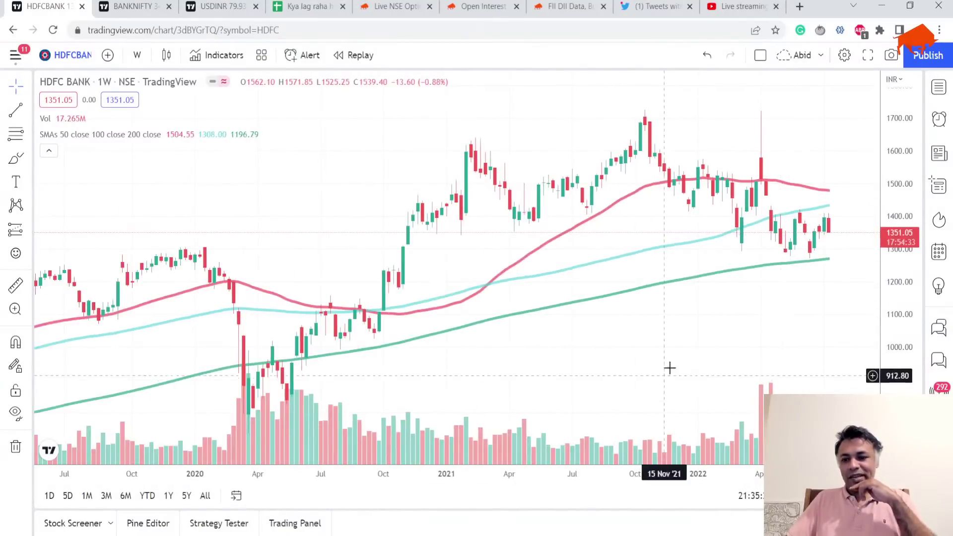
# Switch the HDFC Bank chart to the 1 day timeframe and examine its recent candles around the moving averages.
pyautogui.click(138, 59)
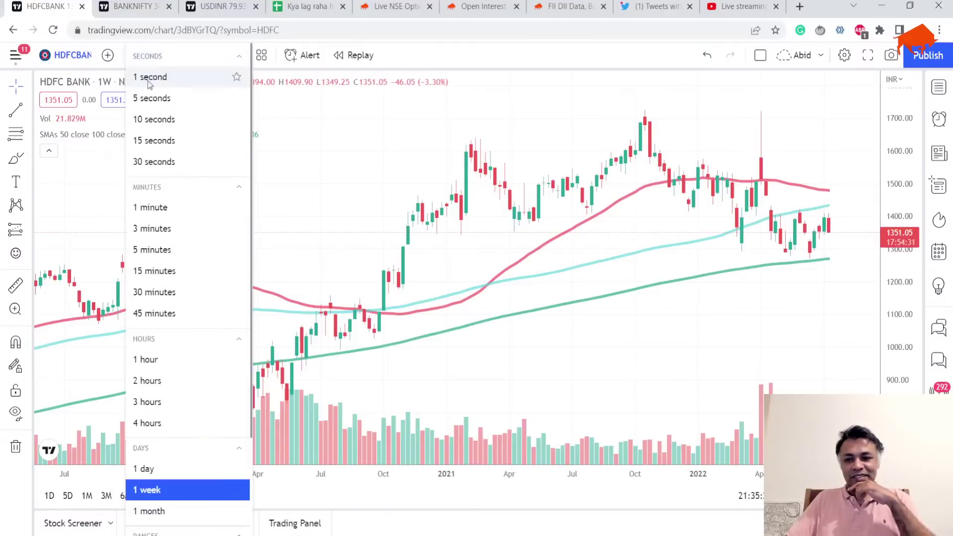
pyautogui.click(167, 468)
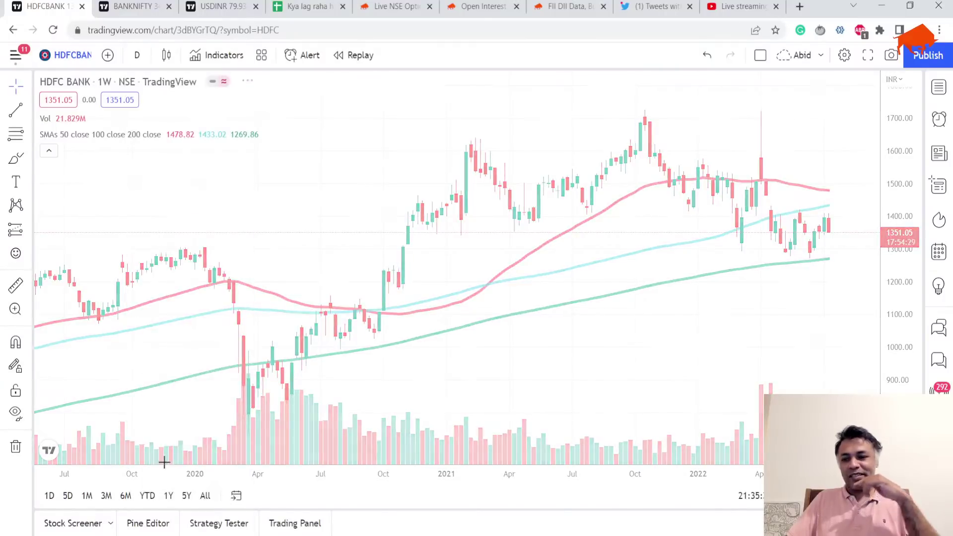
pyautogui.scroll(-1, 670, 268)
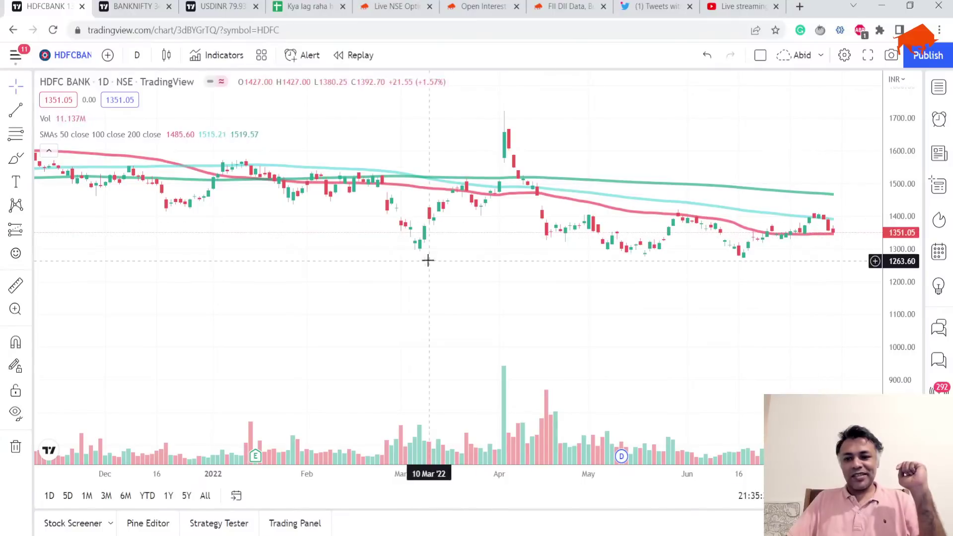
pyautogui.scroll(-2, 562, 316)
pyautogui.scroll(3, 549, 305)
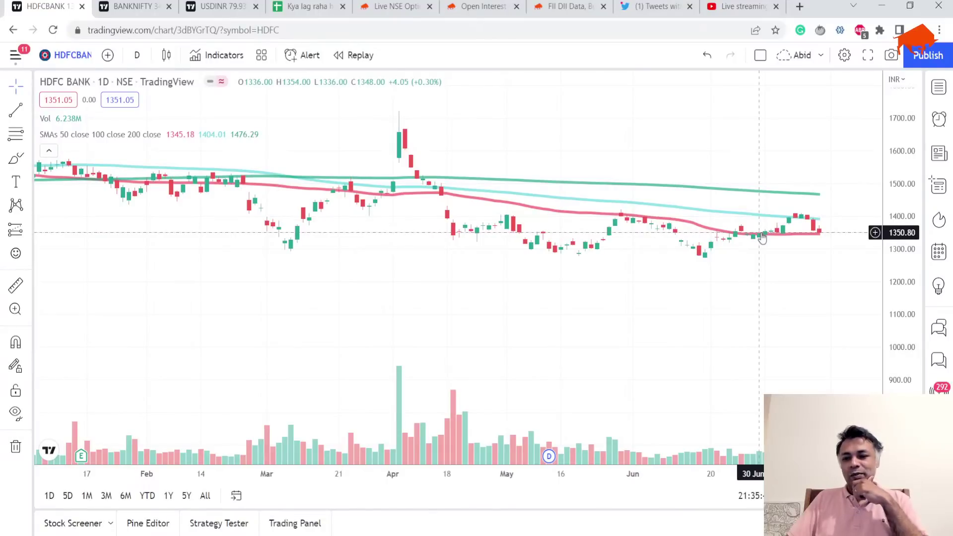
# Compress the price scale and review HDFC Bank's longer daily price history back to 2020.
pyautogui.scroll(-2, 778, 248)
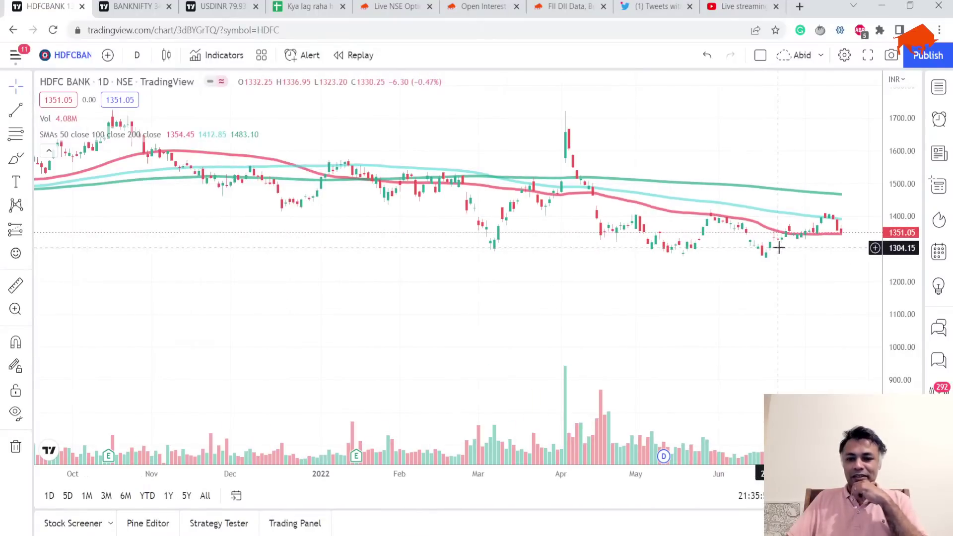
pyautogui.scroll(-2, 778, 248)
pyautogui.moveTo(904, 237); pyautogui.dragTo(904, 246)
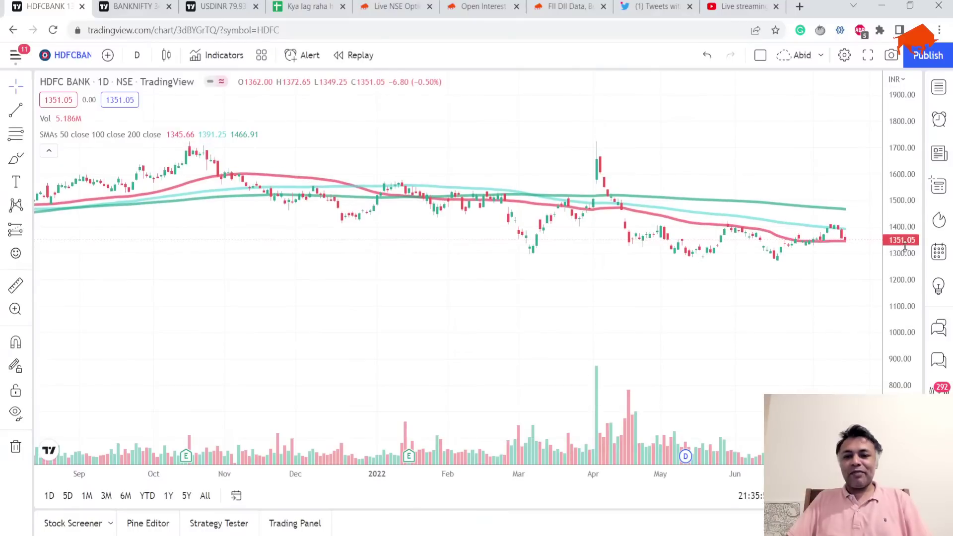
pyautogui.scroll(-4, 716, 287)
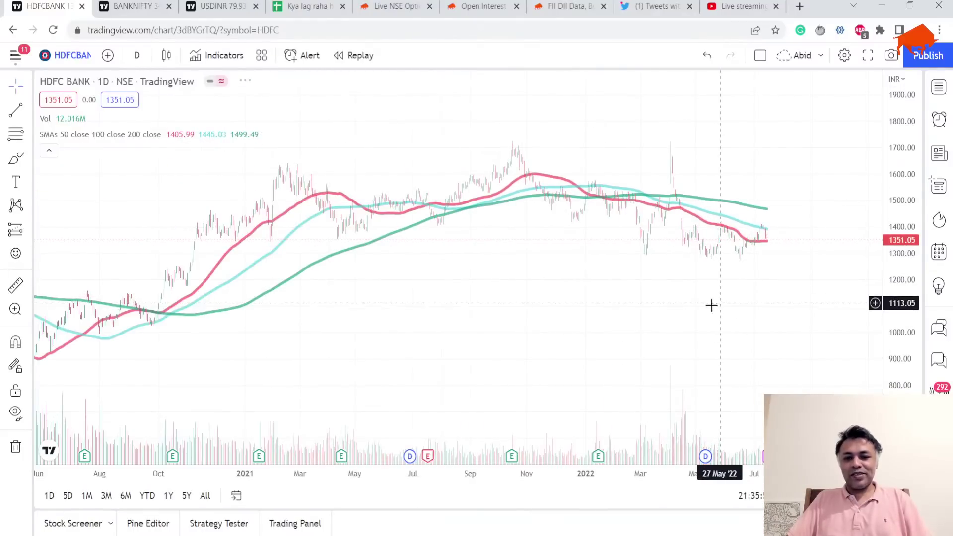
pyautogui.scroll(3, 744, 301)
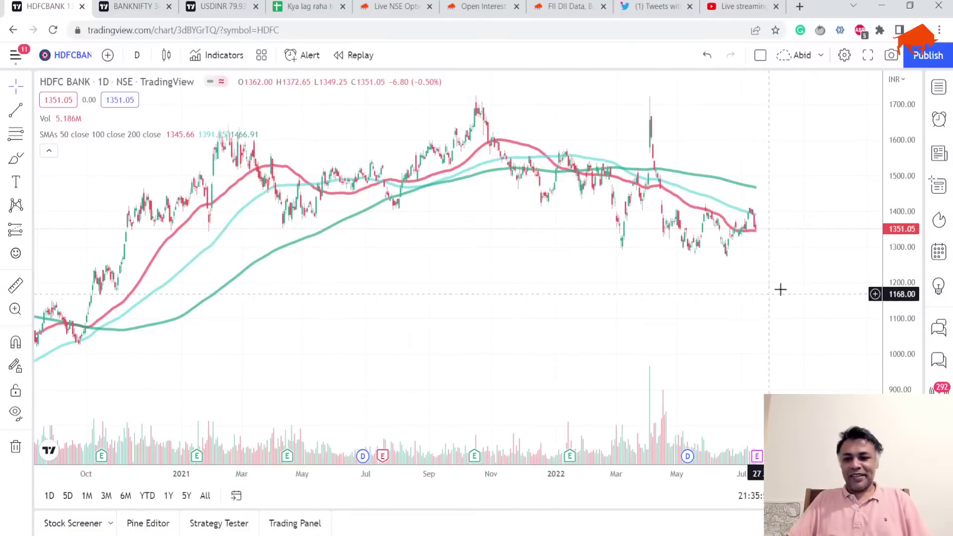
pyautogui.scroll(3, 734, 298)
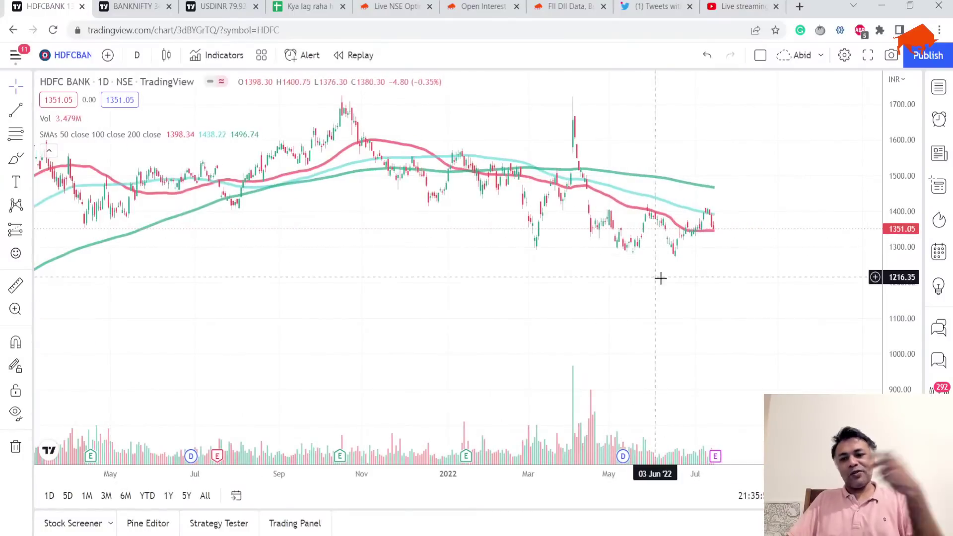